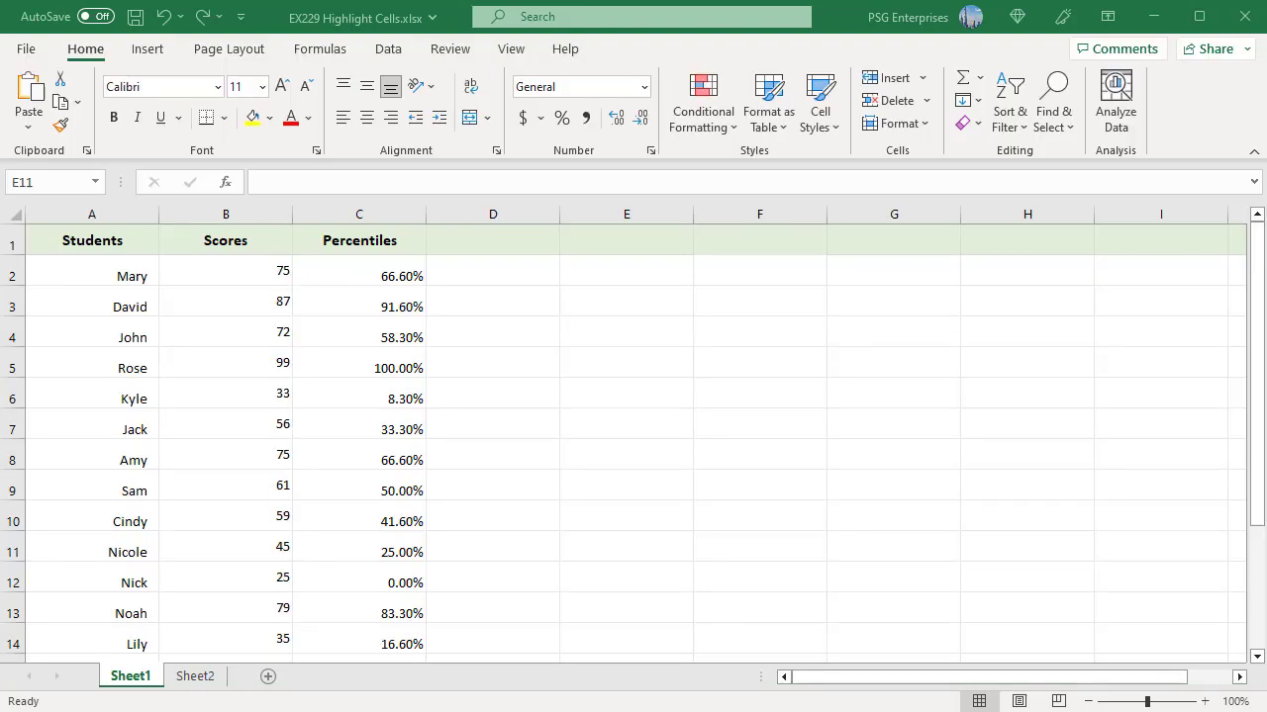
- Apply a Less Than 40 rule to scores B2:B14 with green fill and dark green text
click(226, 272)
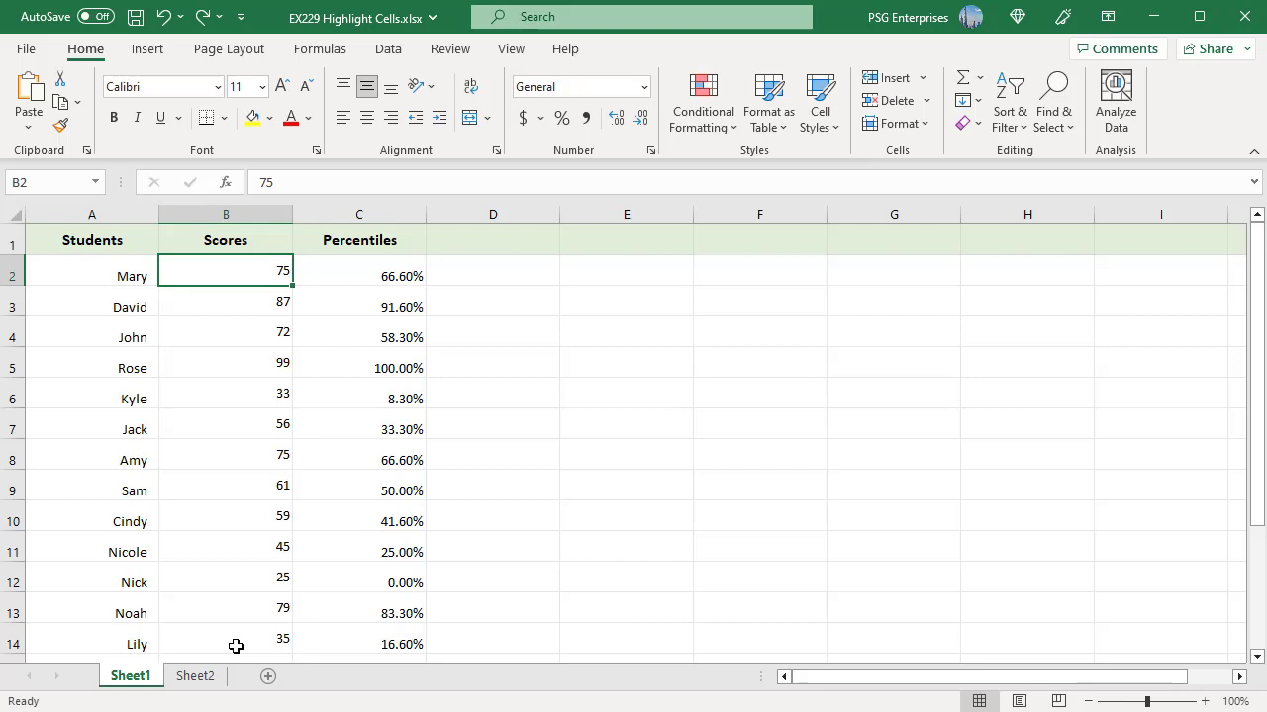
shift+click(234, 643)
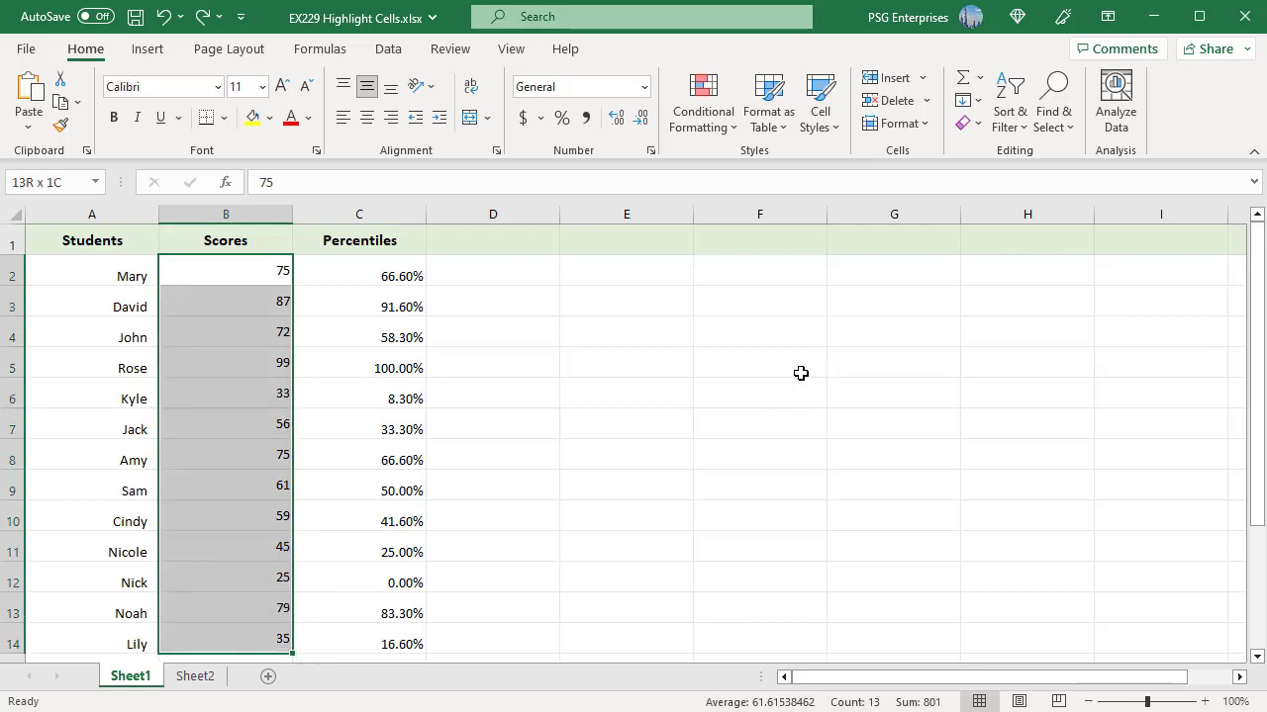
click(735, 129)
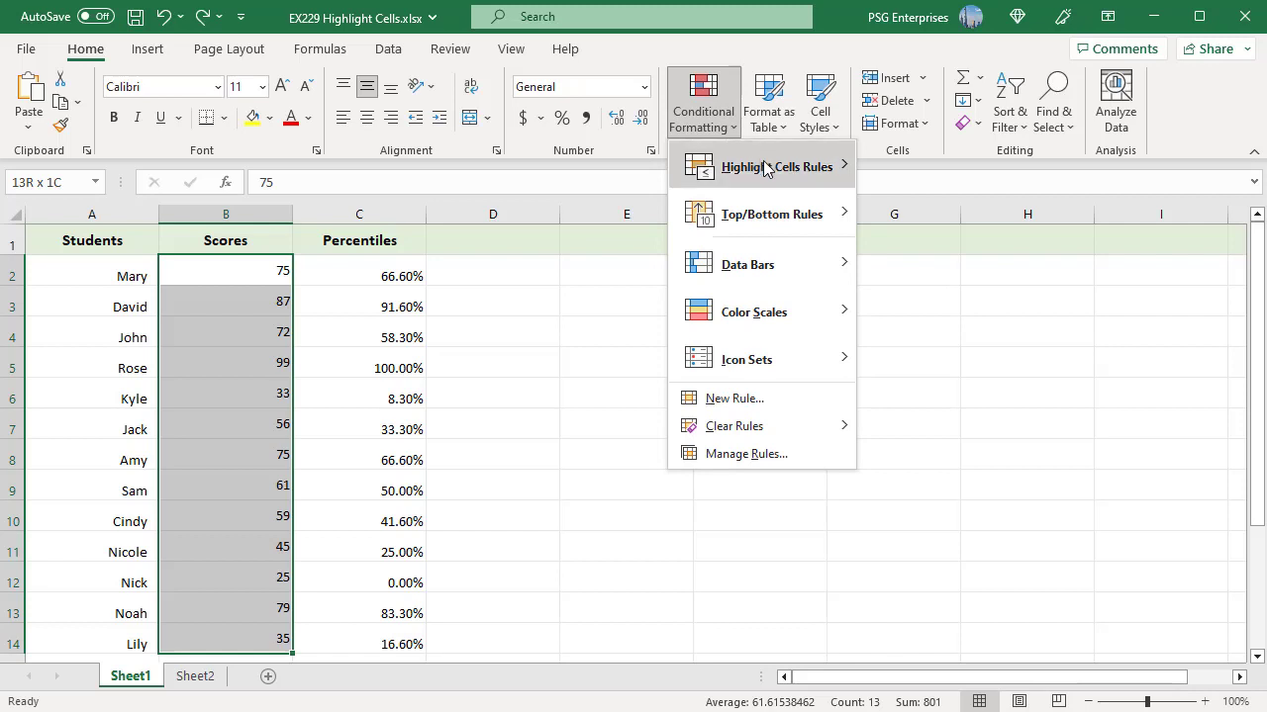
mouse_move(777, 166)
click(935, 217)
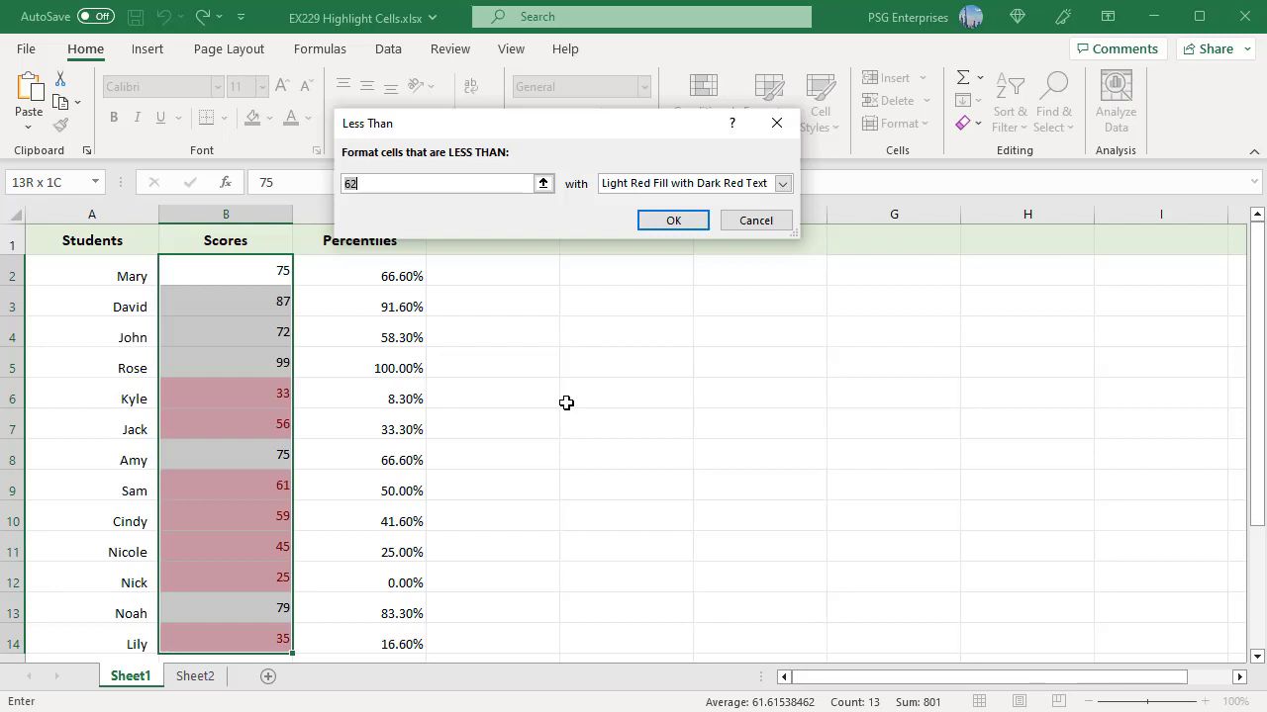
key(BackSpace)
key(BackSpace)
text(40)
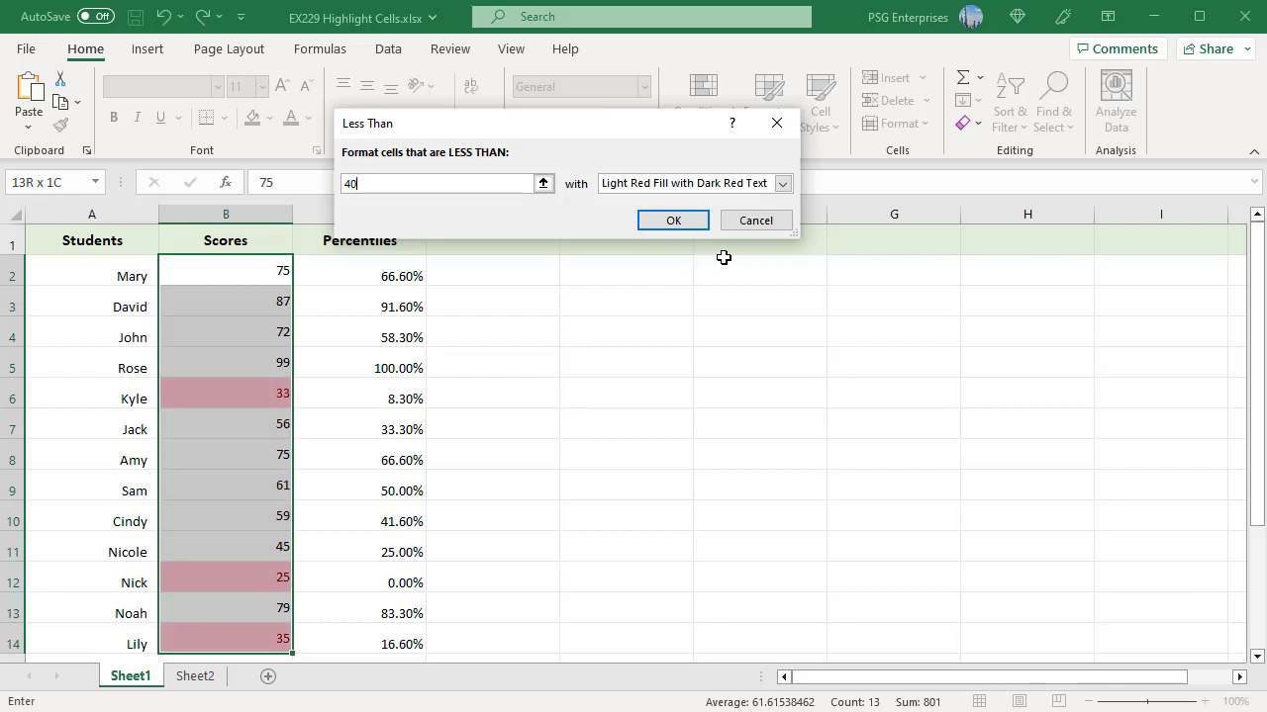
click(781, 182)
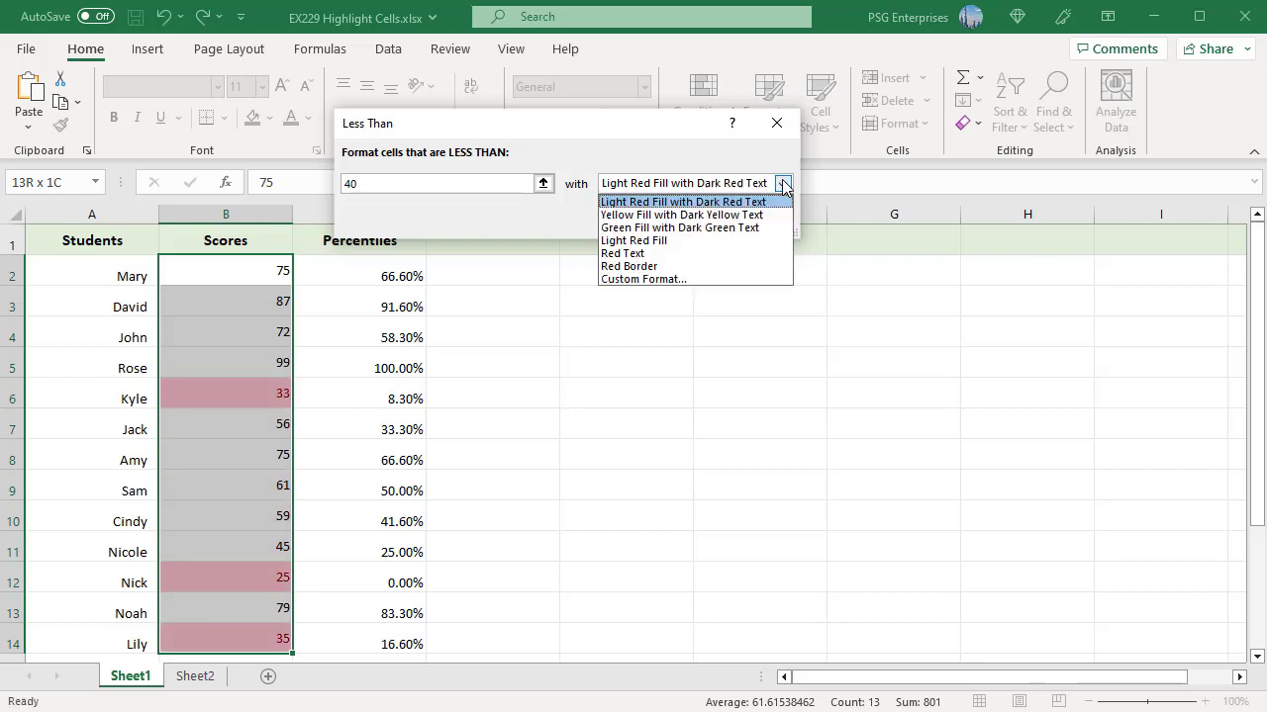
click(643, 228)
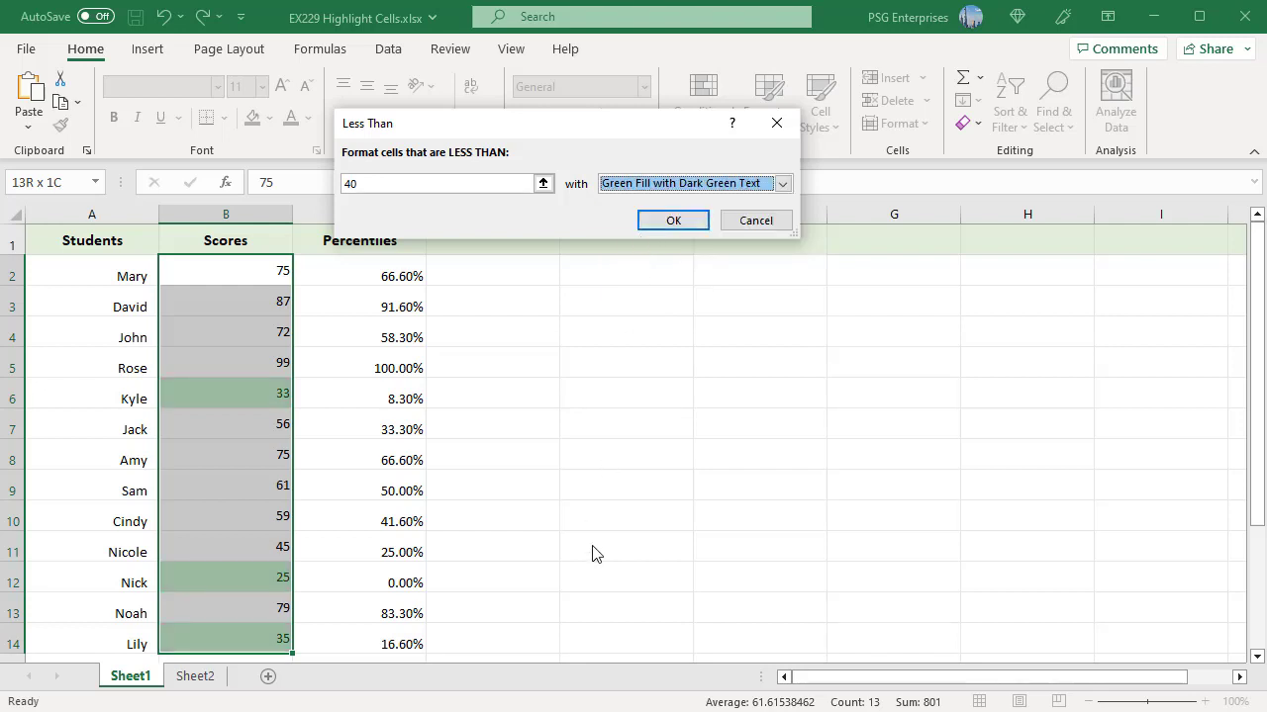
click(670, 223)
click(626, 394)
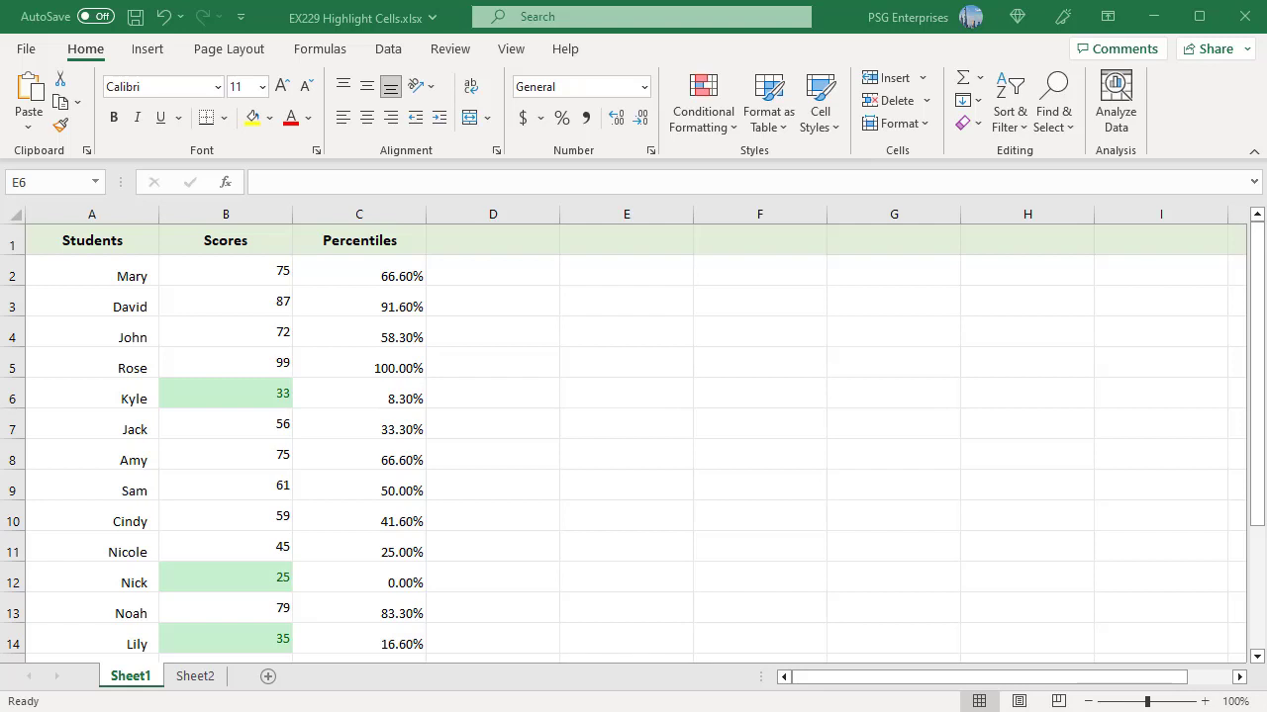
- Begin a Greater Than 80 rule on scores B2:B14, ready to choose its highlight style
drag(226, 270, 226, 638)
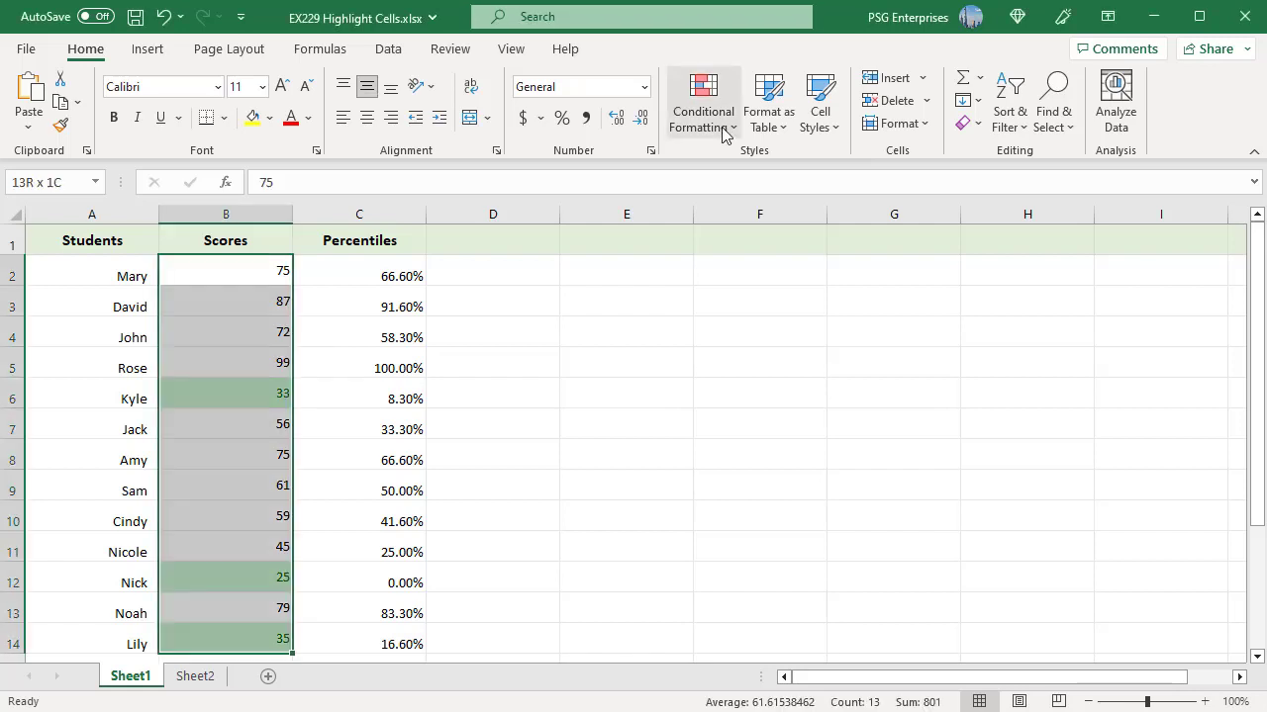
click(730, 129)
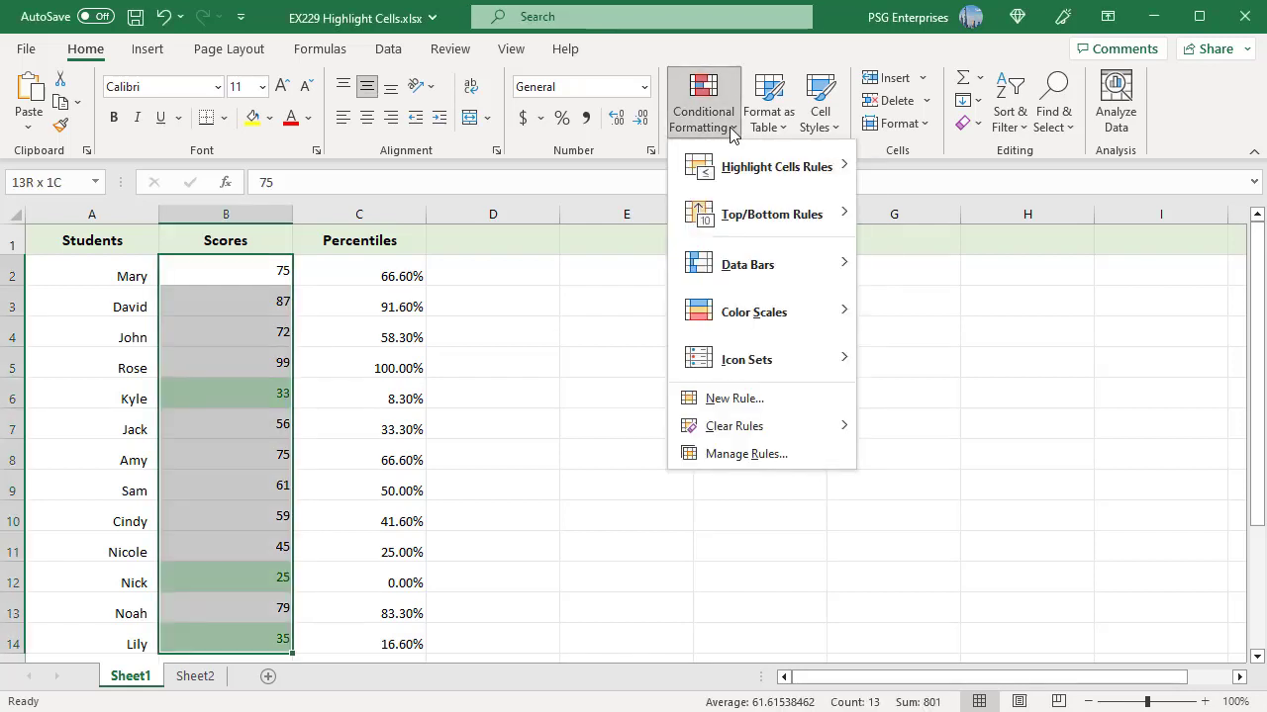
mouse_move(775, 168)
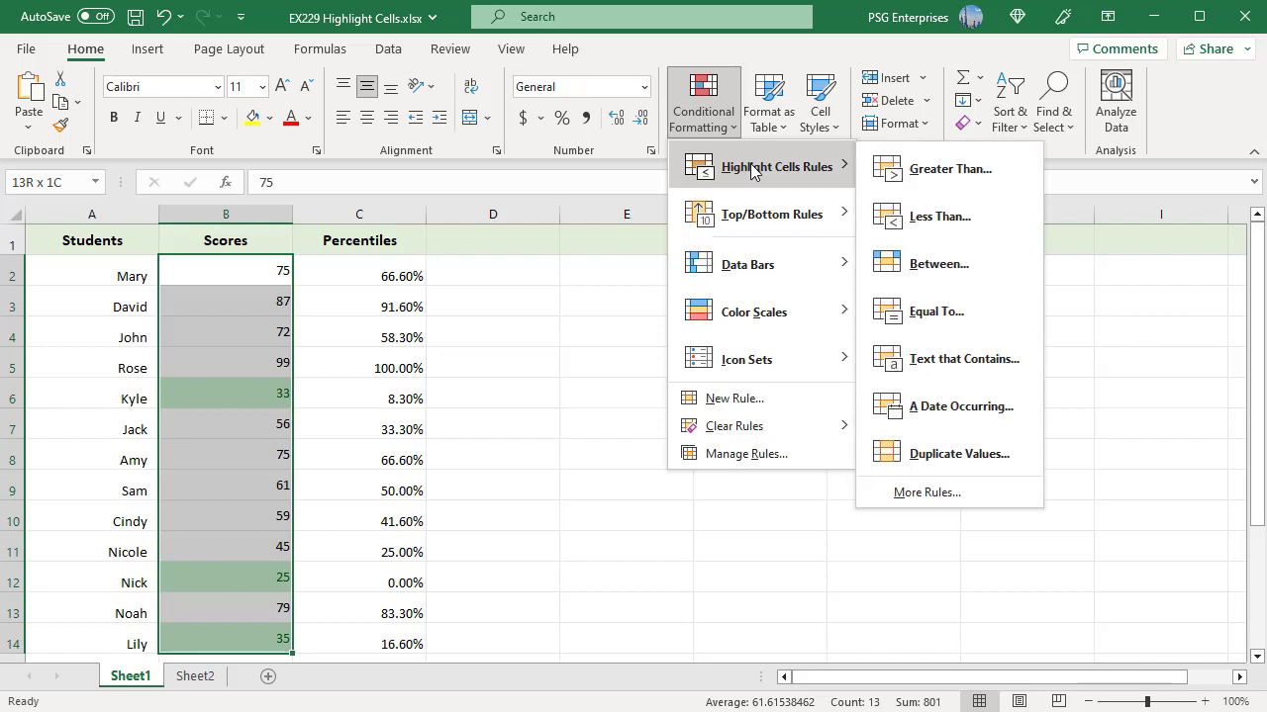
click(947, 170)
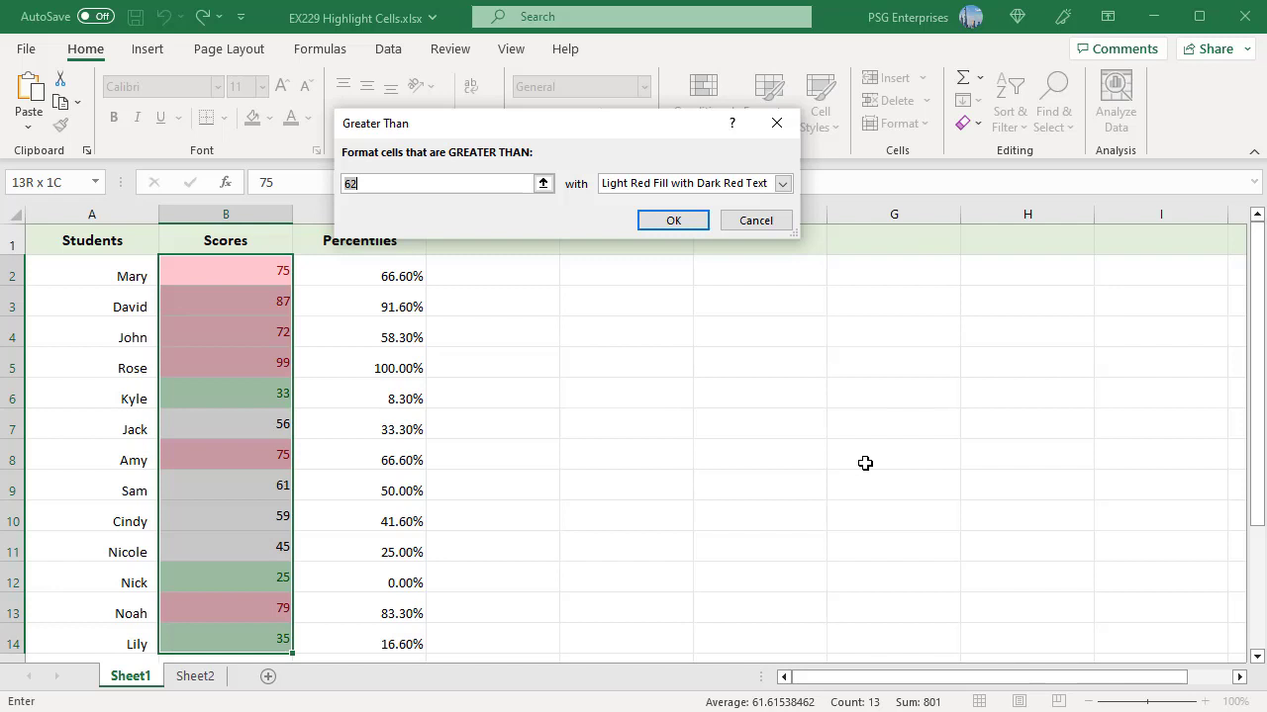
text(8)
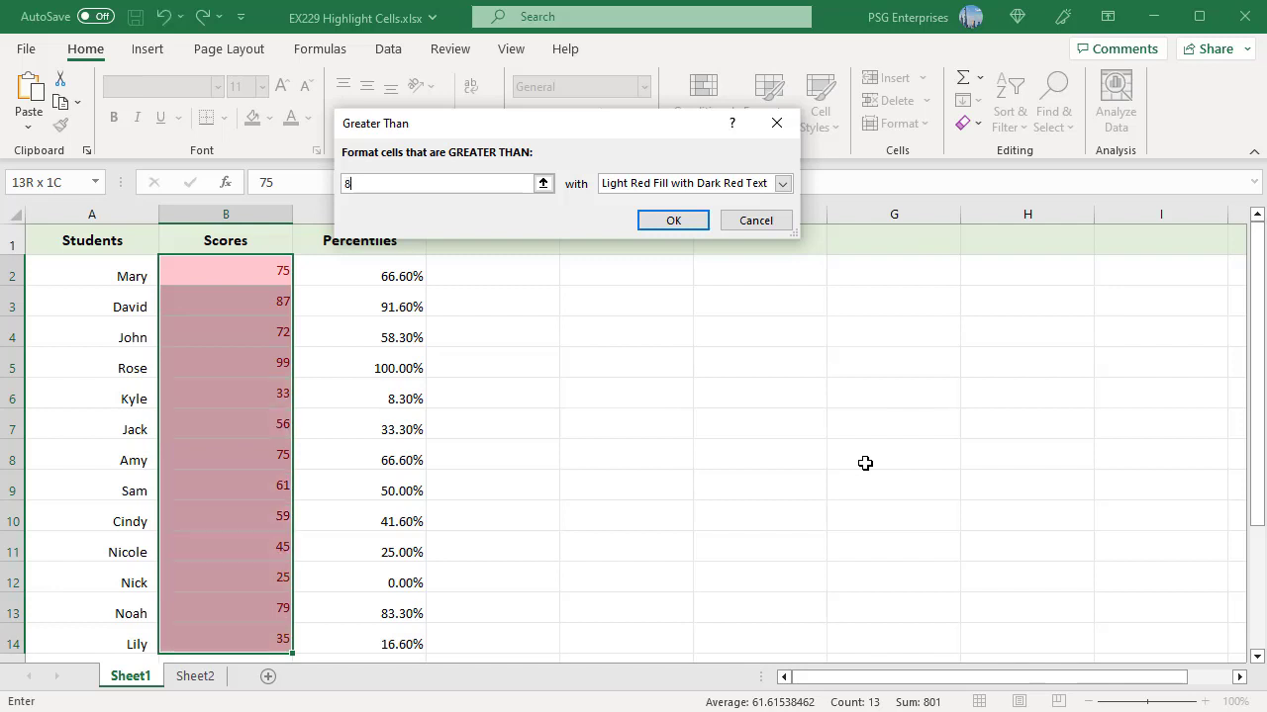
text(0)
click(782, 184)
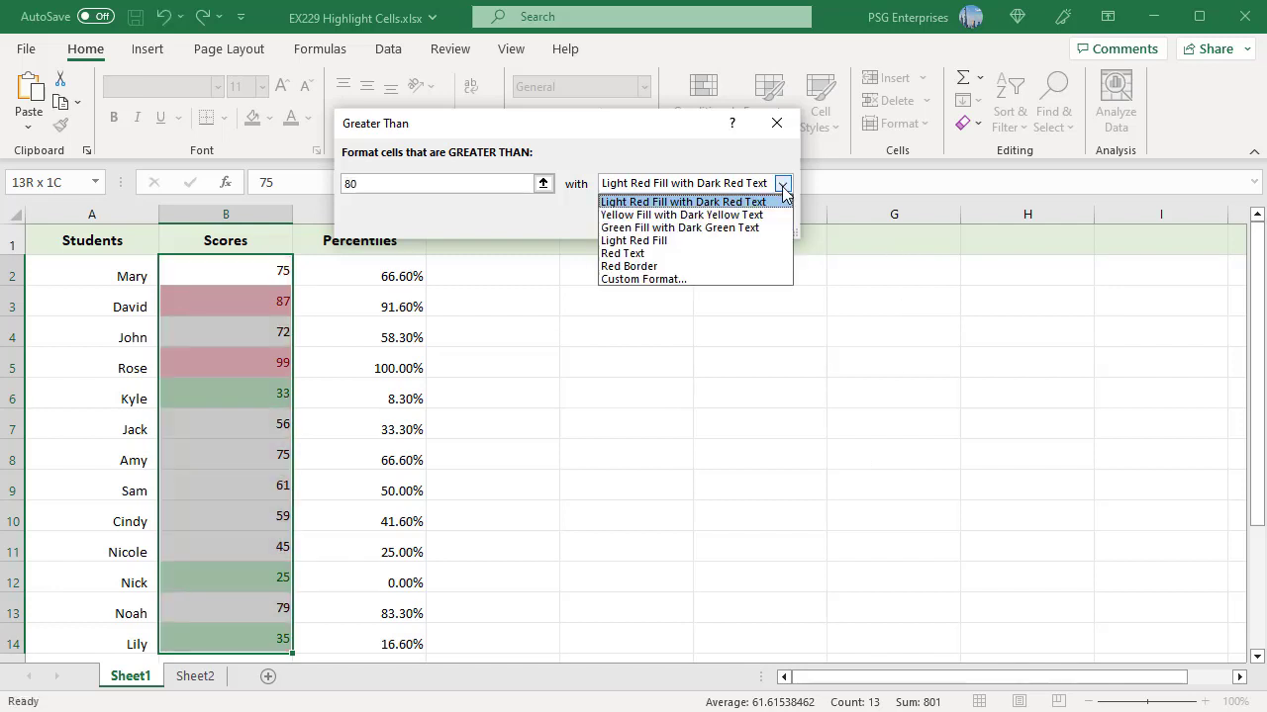
- Give the over-80 rule a custom format with a two-colour gold gradient fill
click(679, 280)
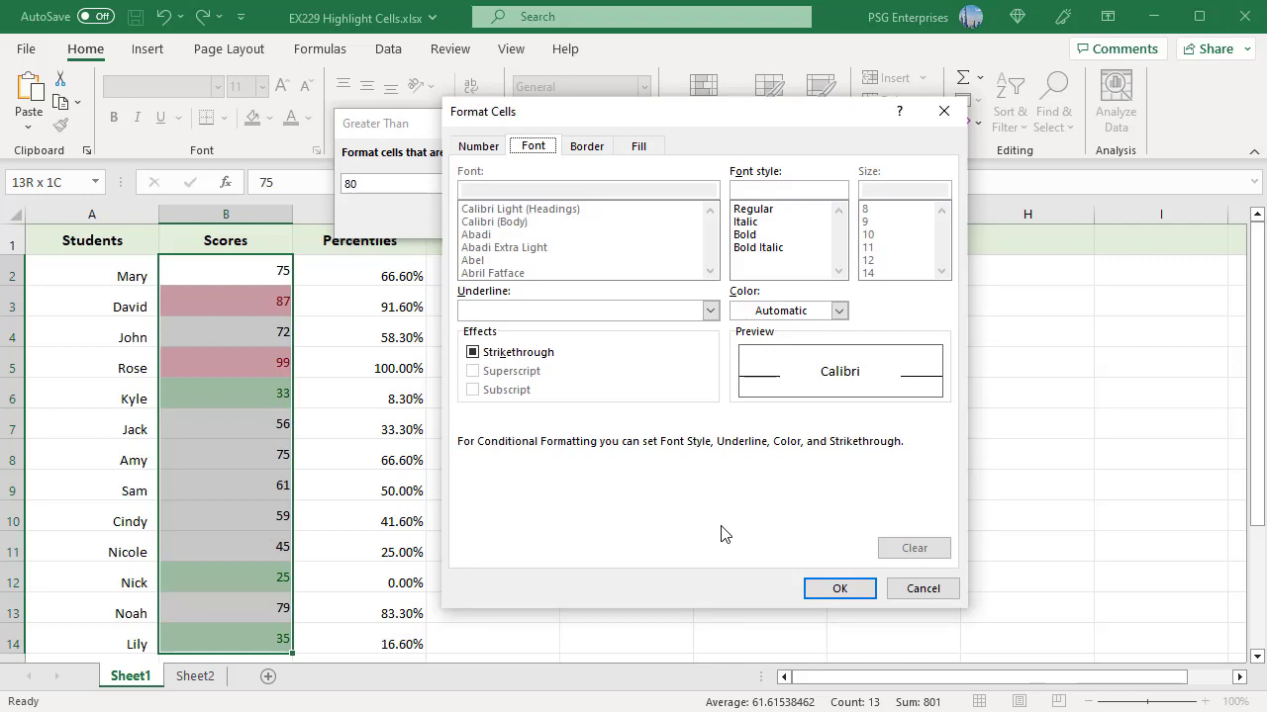
click(586, 147)
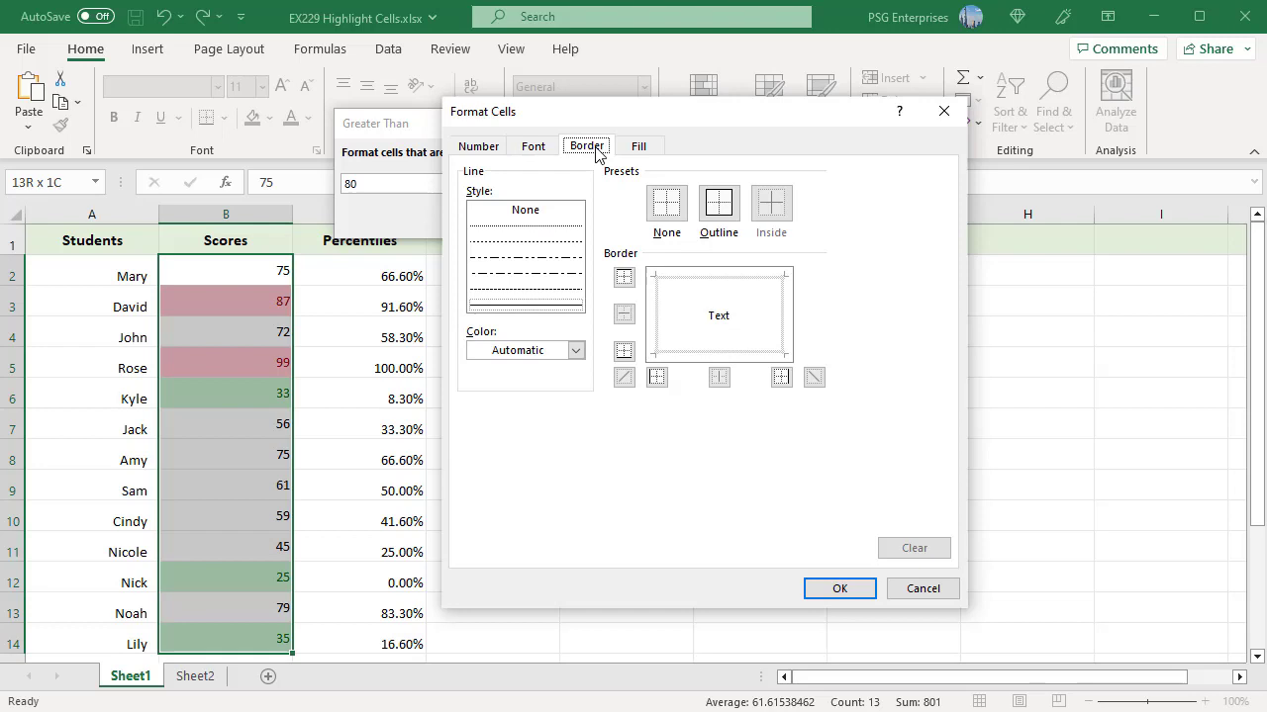
click(640, 147)
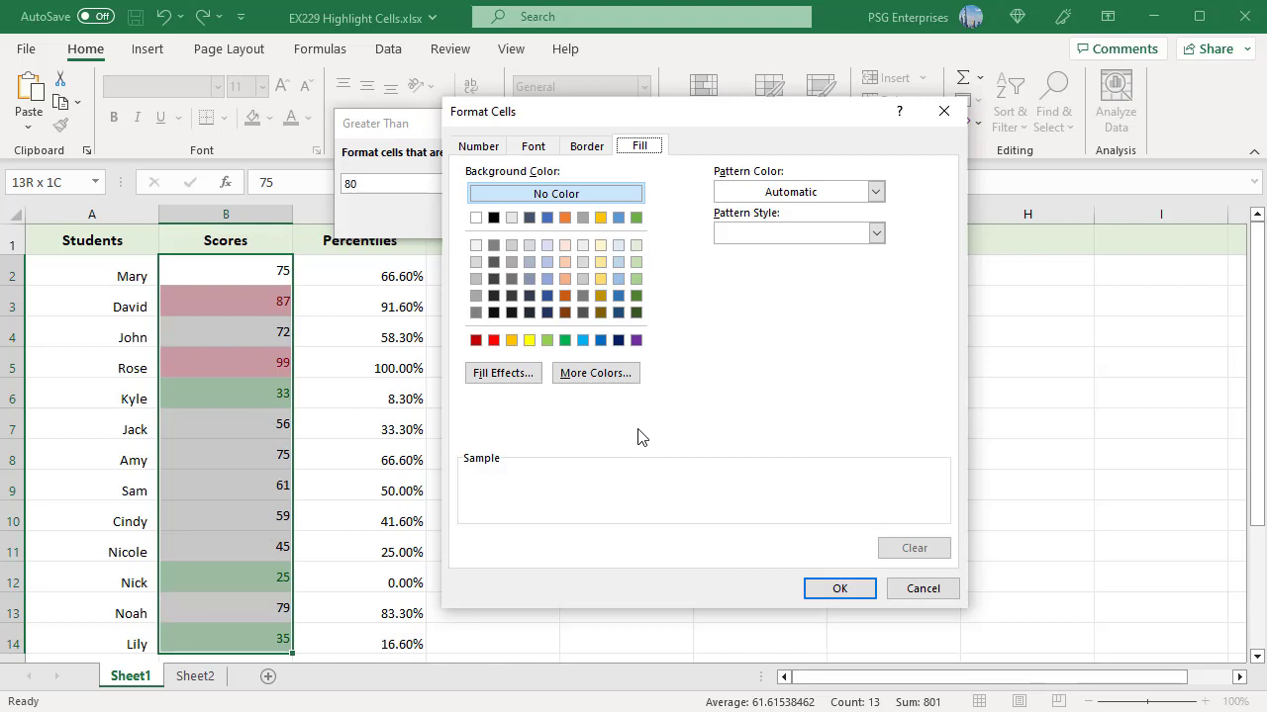
click(595, 373)
click(832, 284)
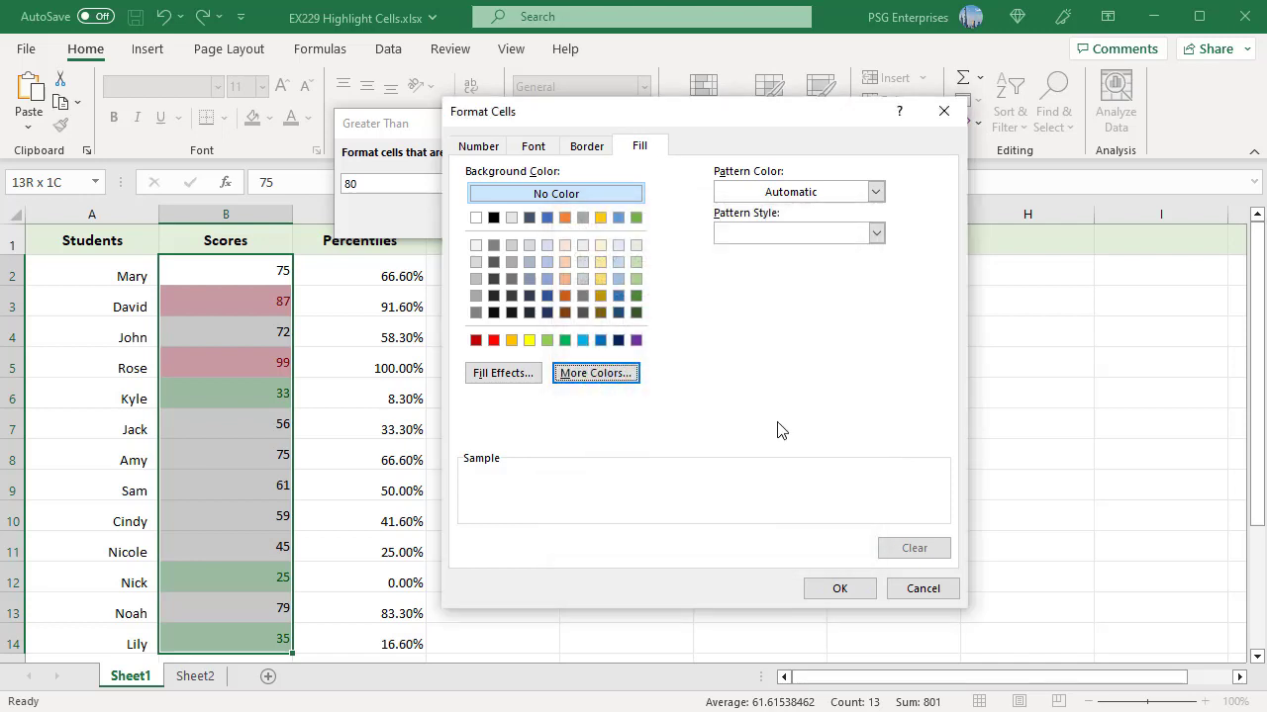
click(494, 376)
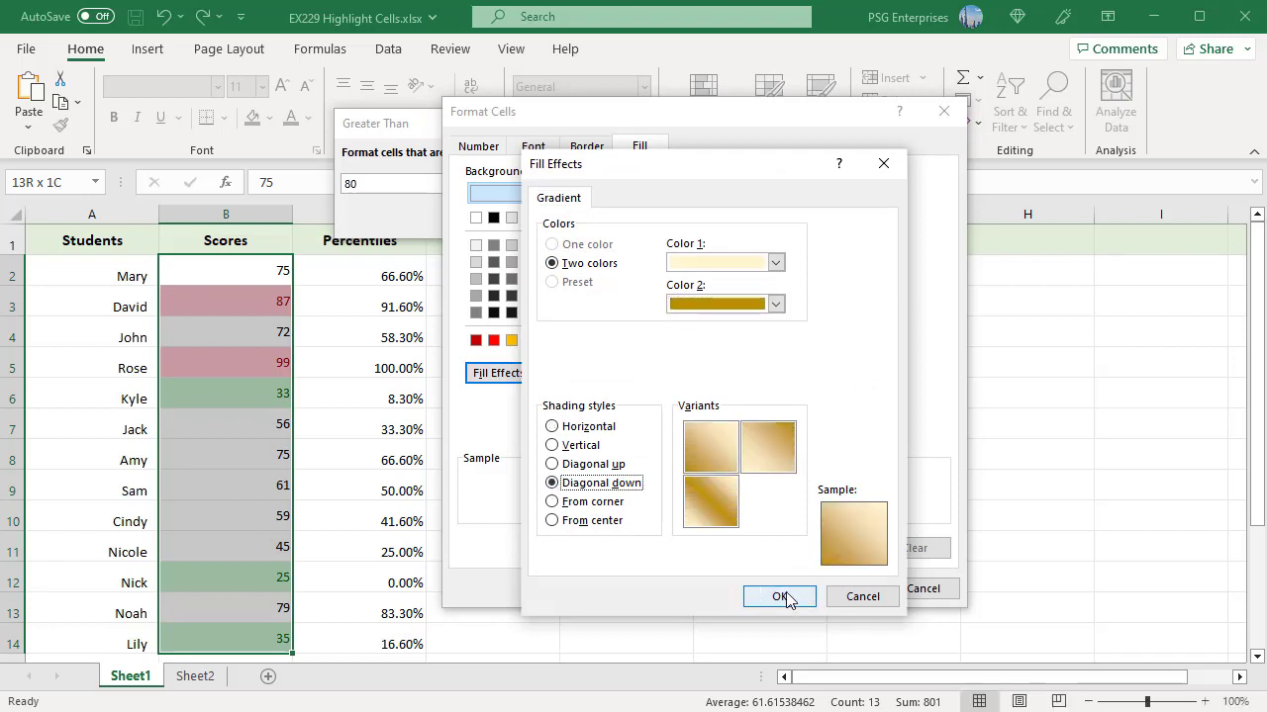
click(772, 596)
click(772, 597)
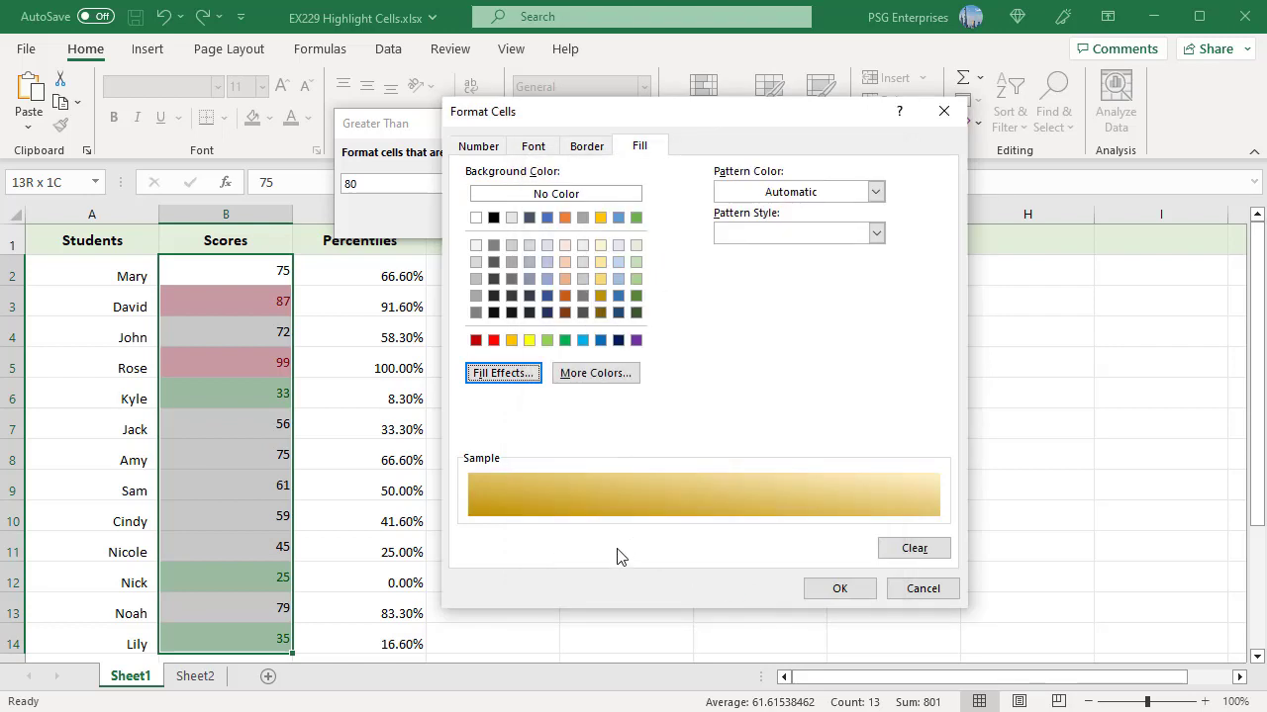
click(826, 590)
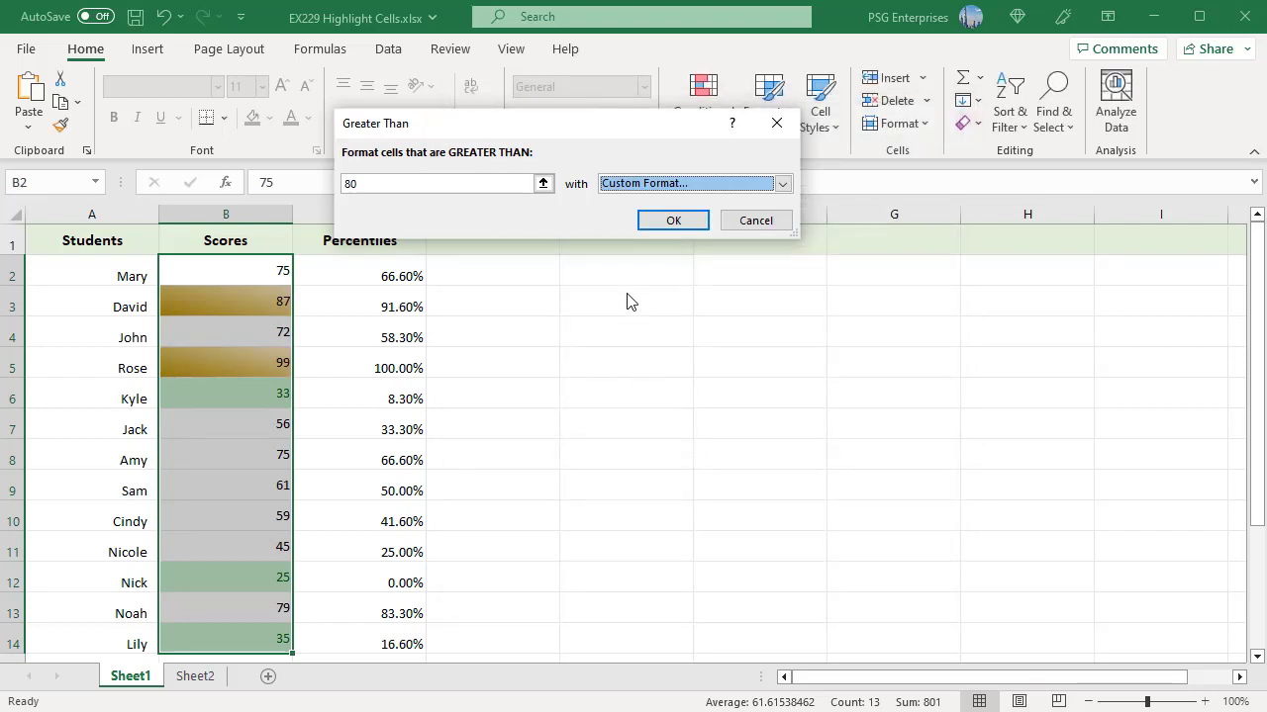
- Confirm the greater-than-80 gold gradient rule and move to the Sheet2 orders table
click(673, 219)
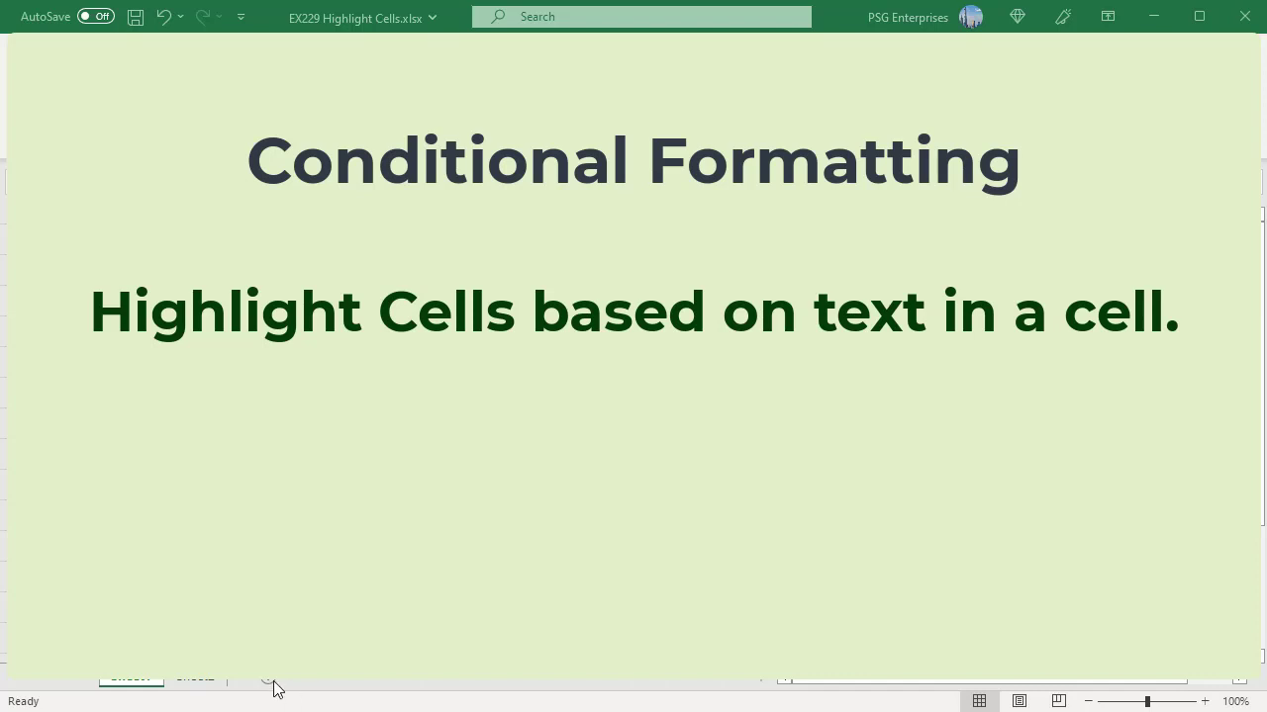
click(215, 681)
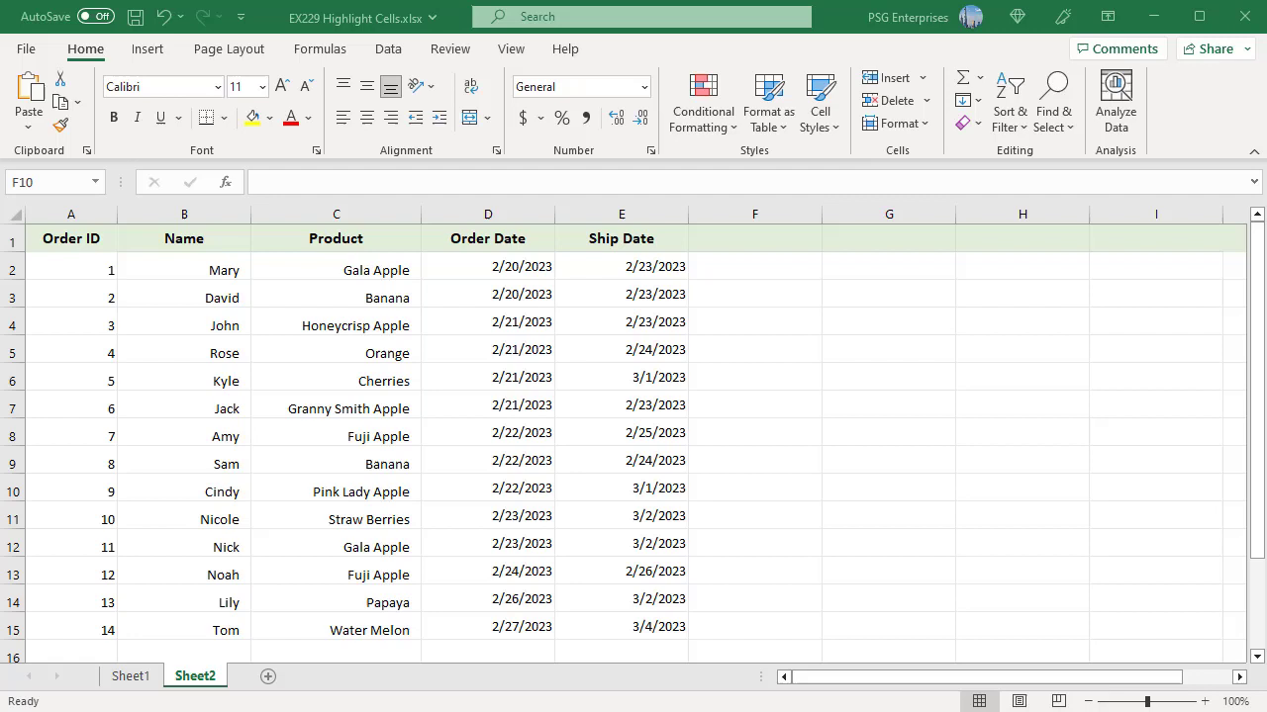
- Apply a Text that Contains 'Apple' rule to Products C2:C16 with yellow fill and dark yellow text
click(332, 273)
drag(396, 643, 396, 653)
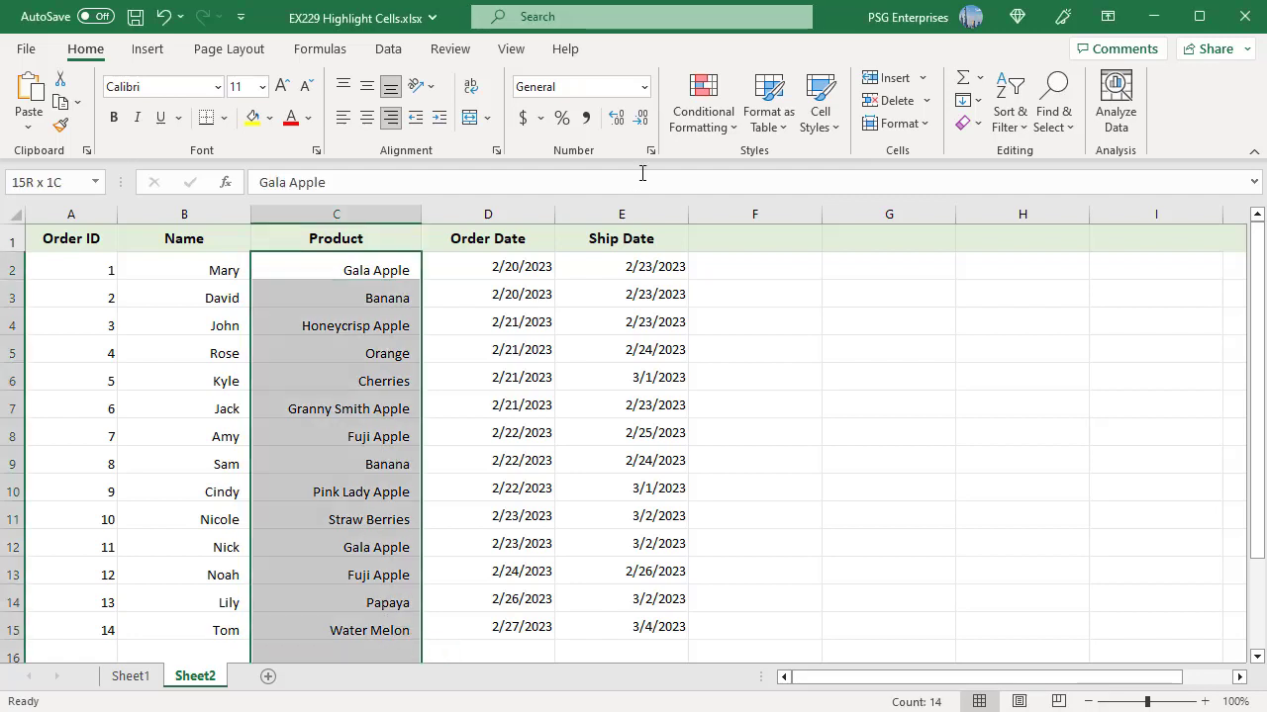
click(727, 128)
mouse_move(776, 167)
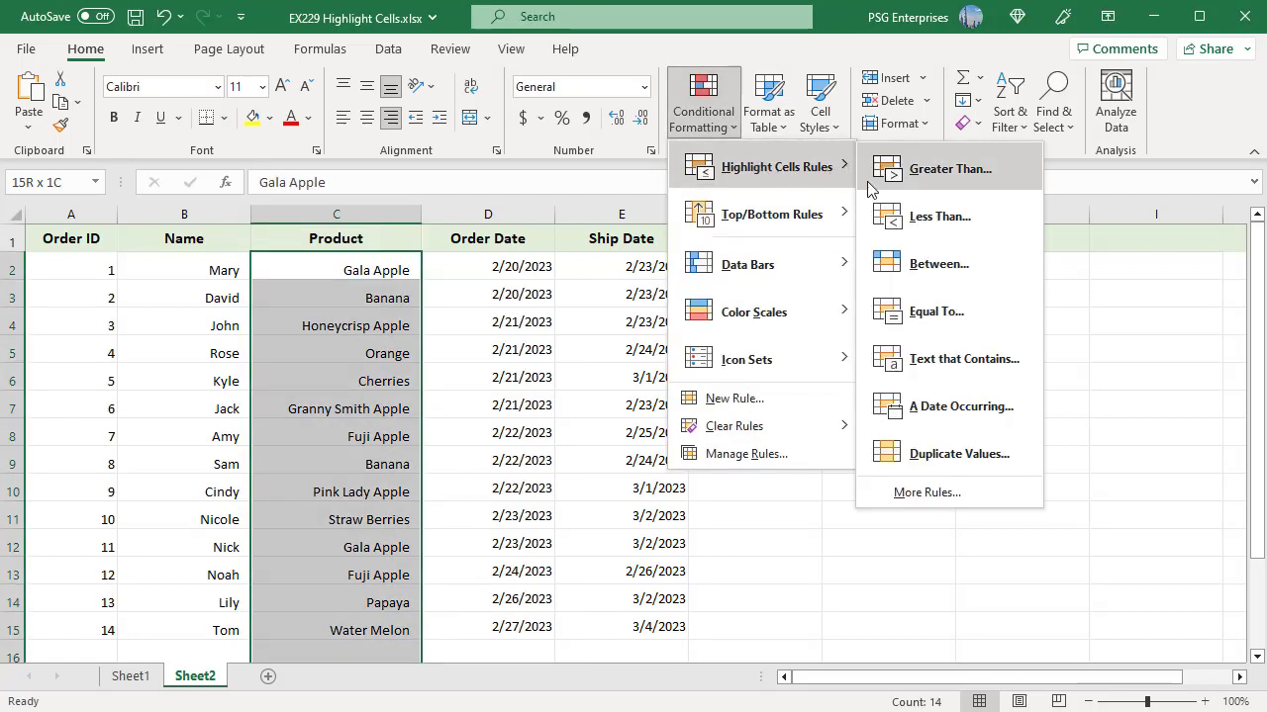
click(943, 364)
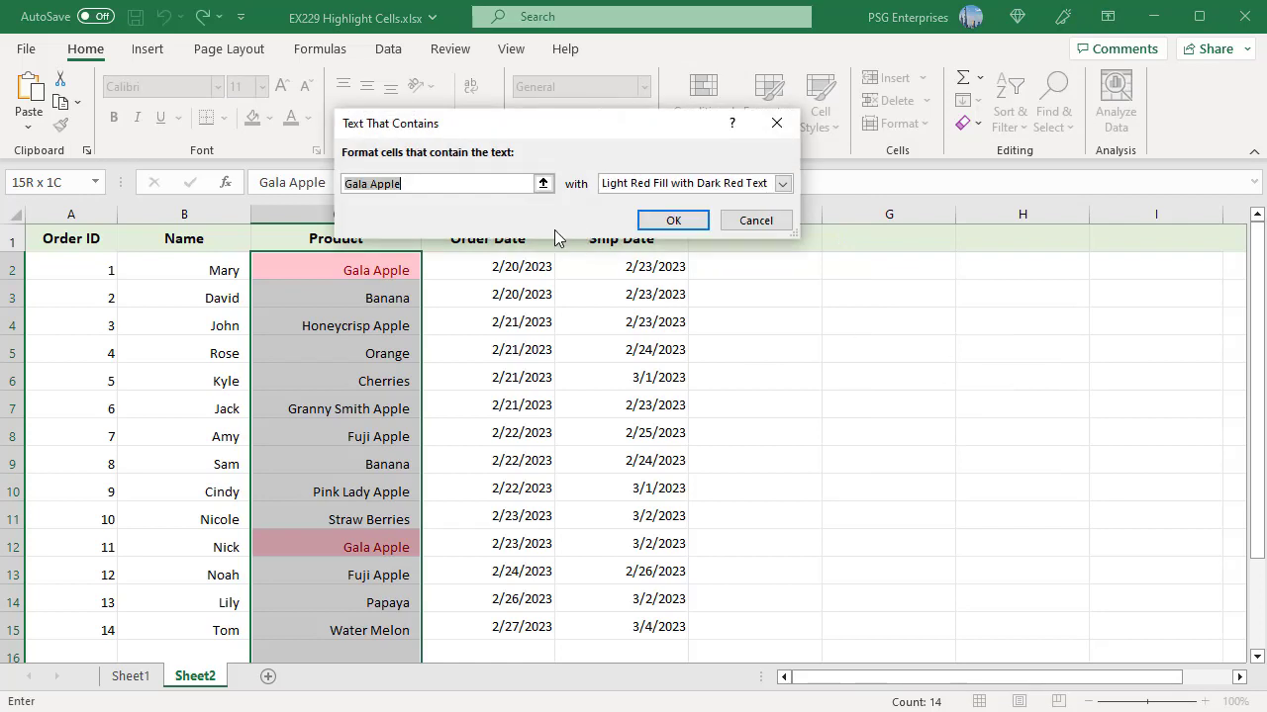
text(Apple)
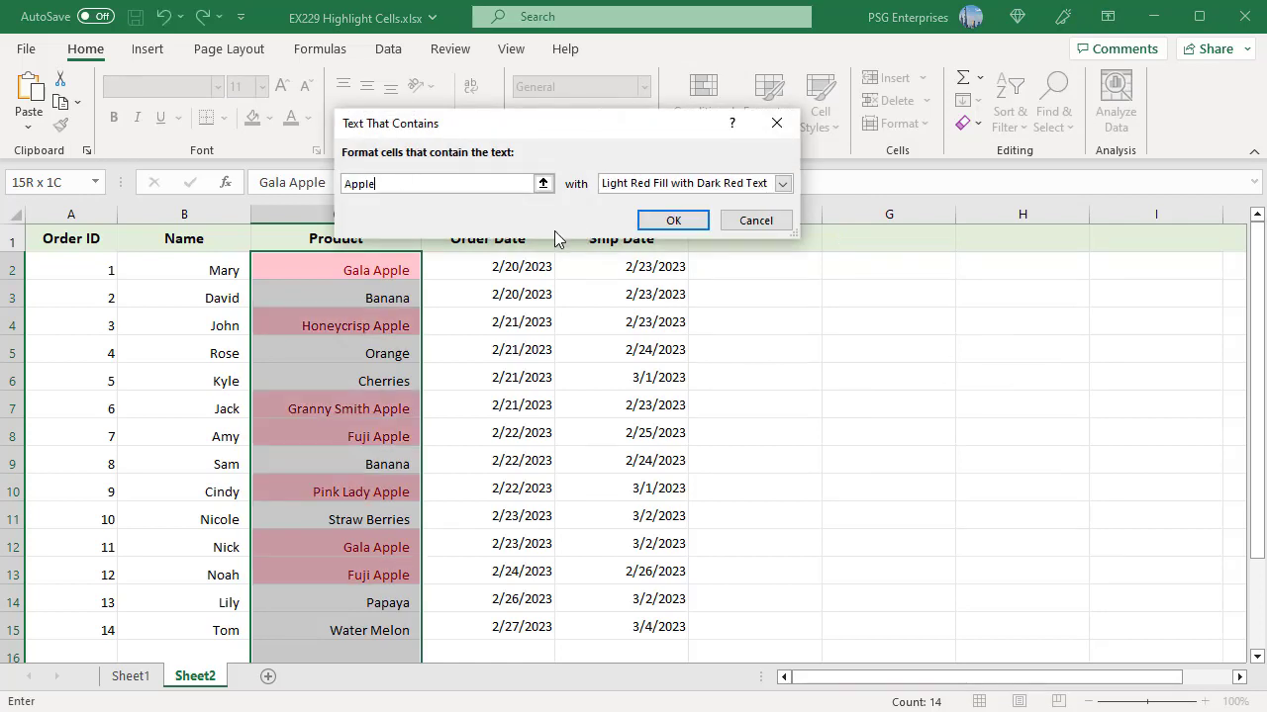
click(782, 184)
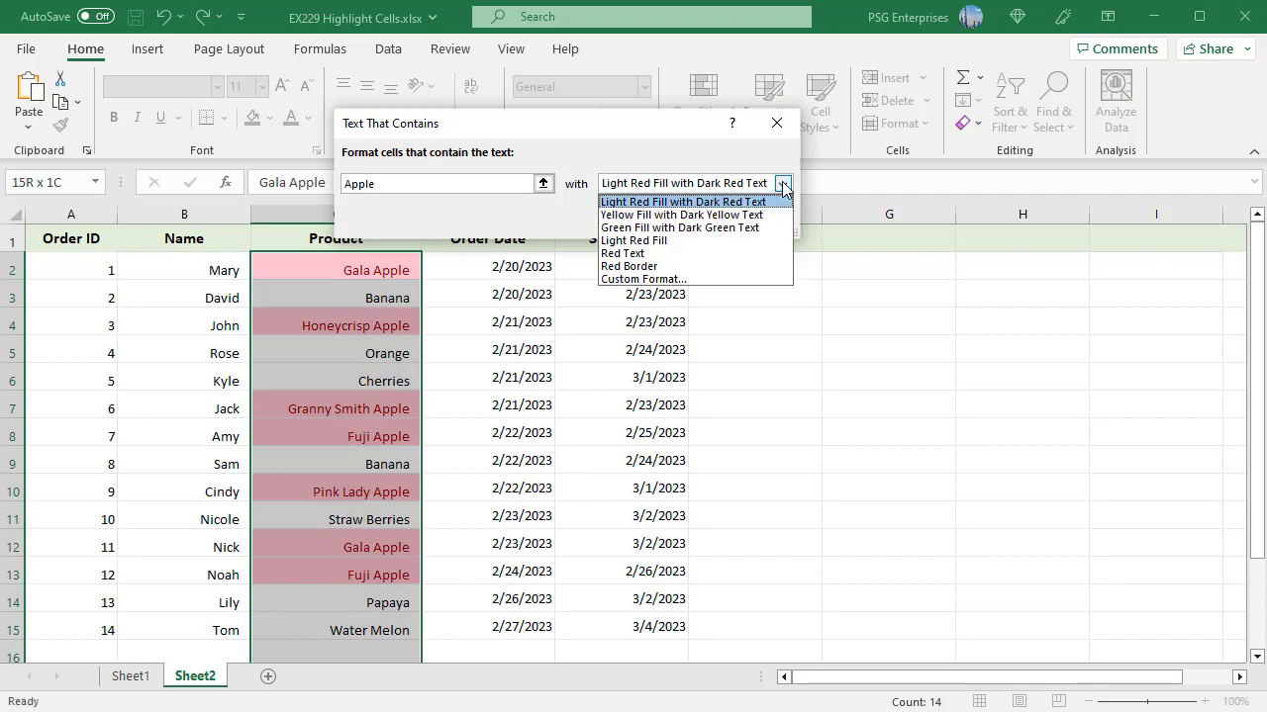
click(681, 215)
key(Return)
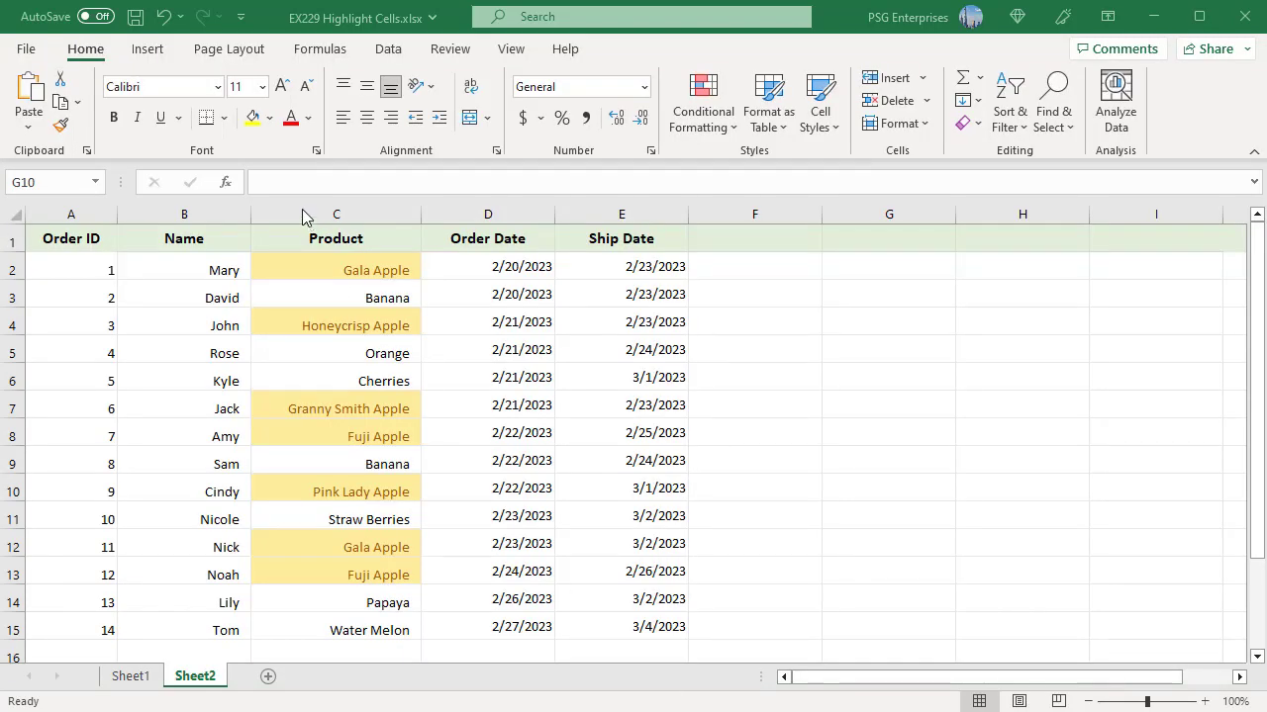
- Apply a Duplicate Values rule to Order Dates D2:D15 with green fill and dark green text
drag(534, 277, 535, 629)
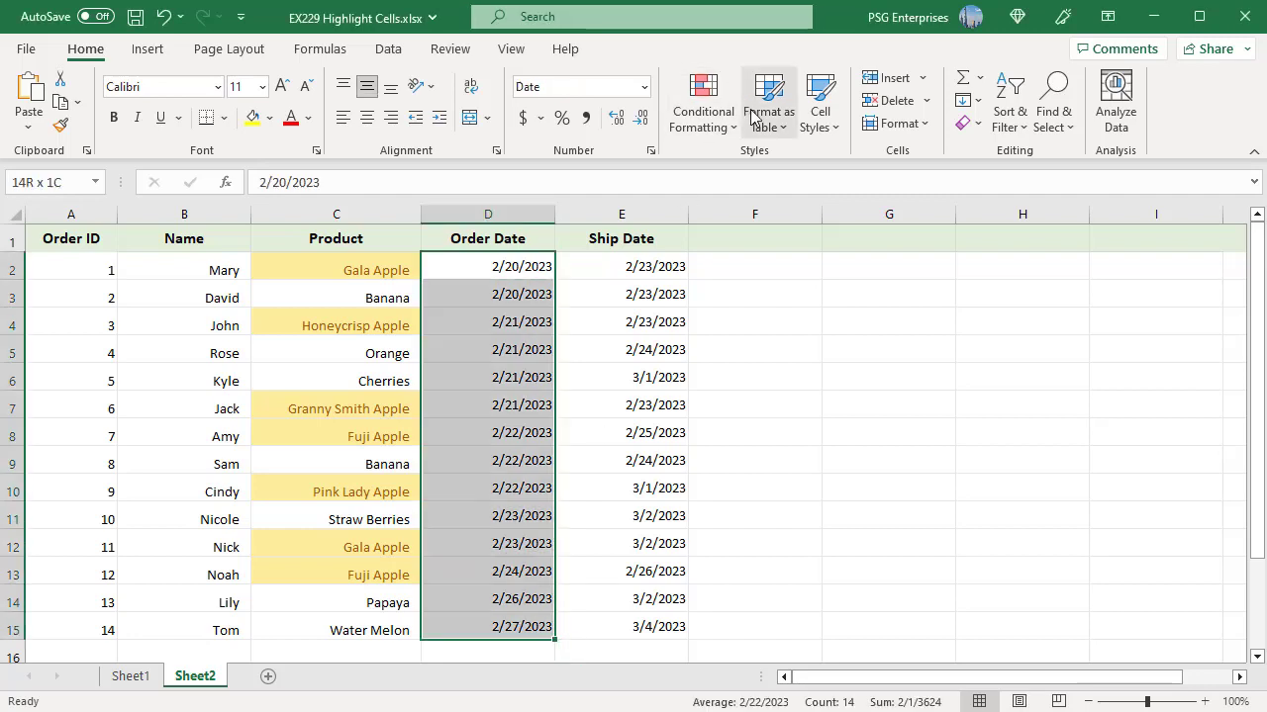
click(704, 110)
mouse_move(776, 167)
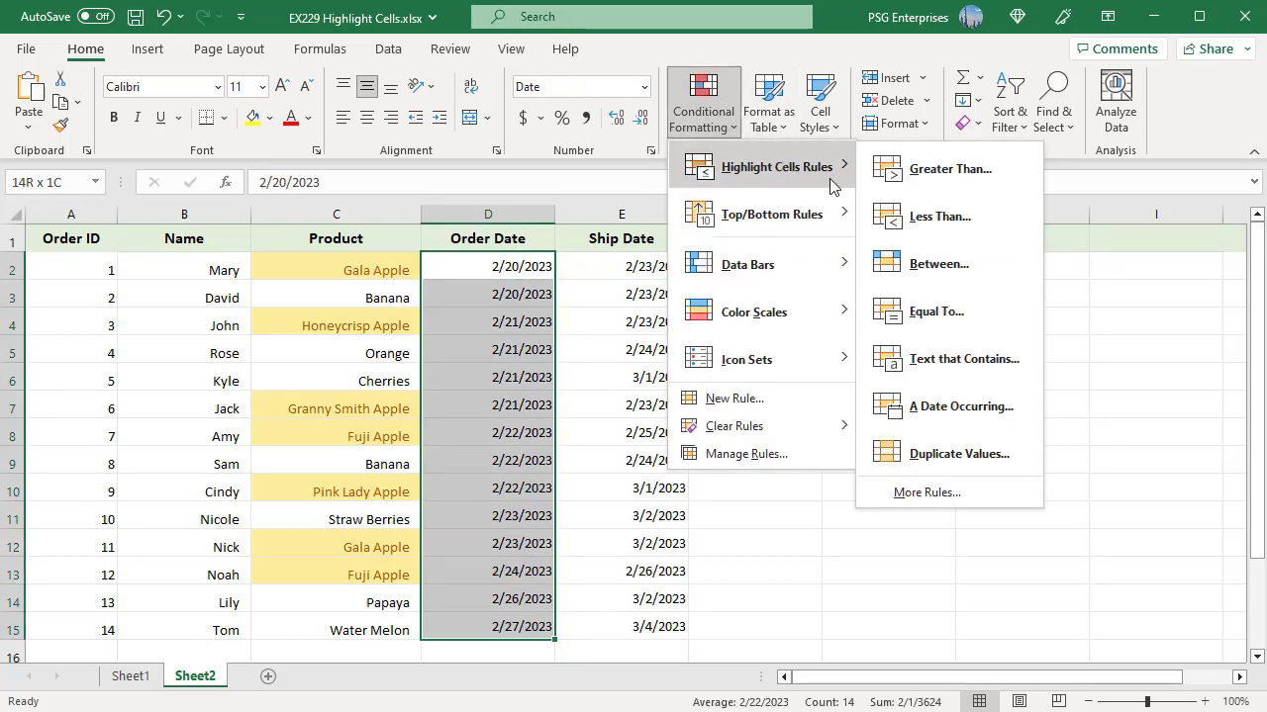
click(958, 453)
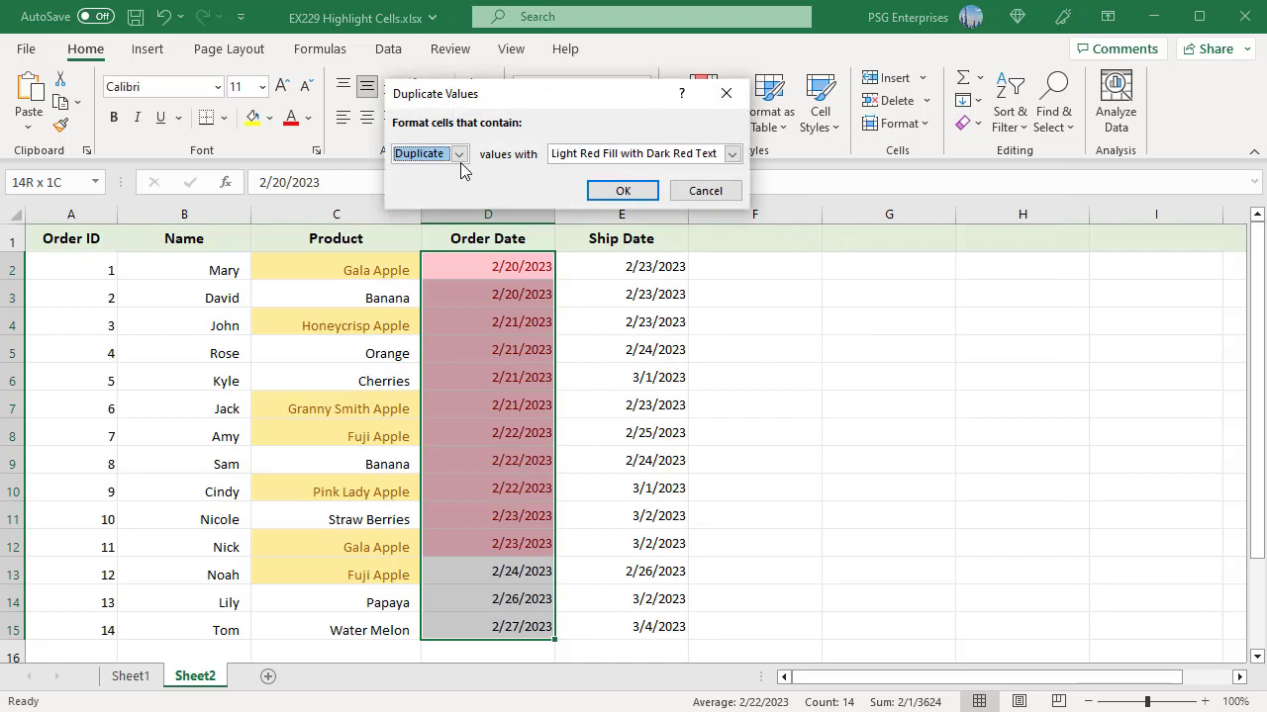
click(460, 154)
click(452, 174)
click(731, 153)
click(693, 198)
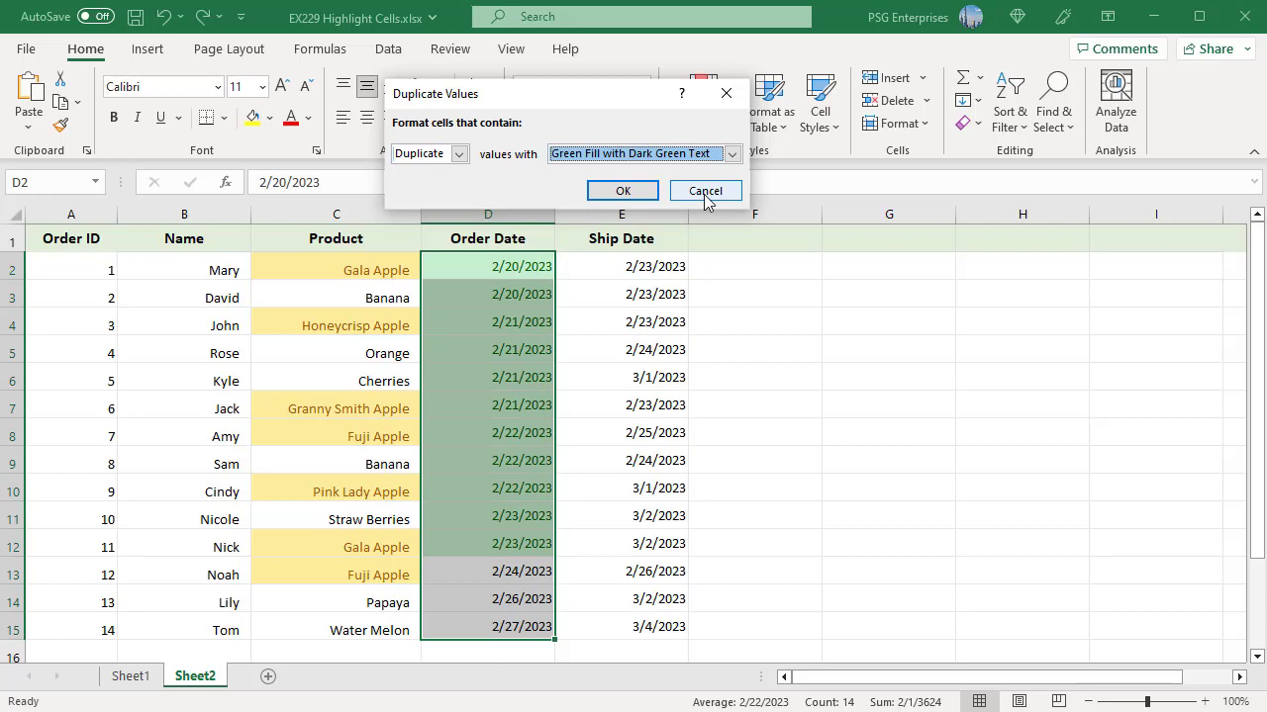
click(622, 191)
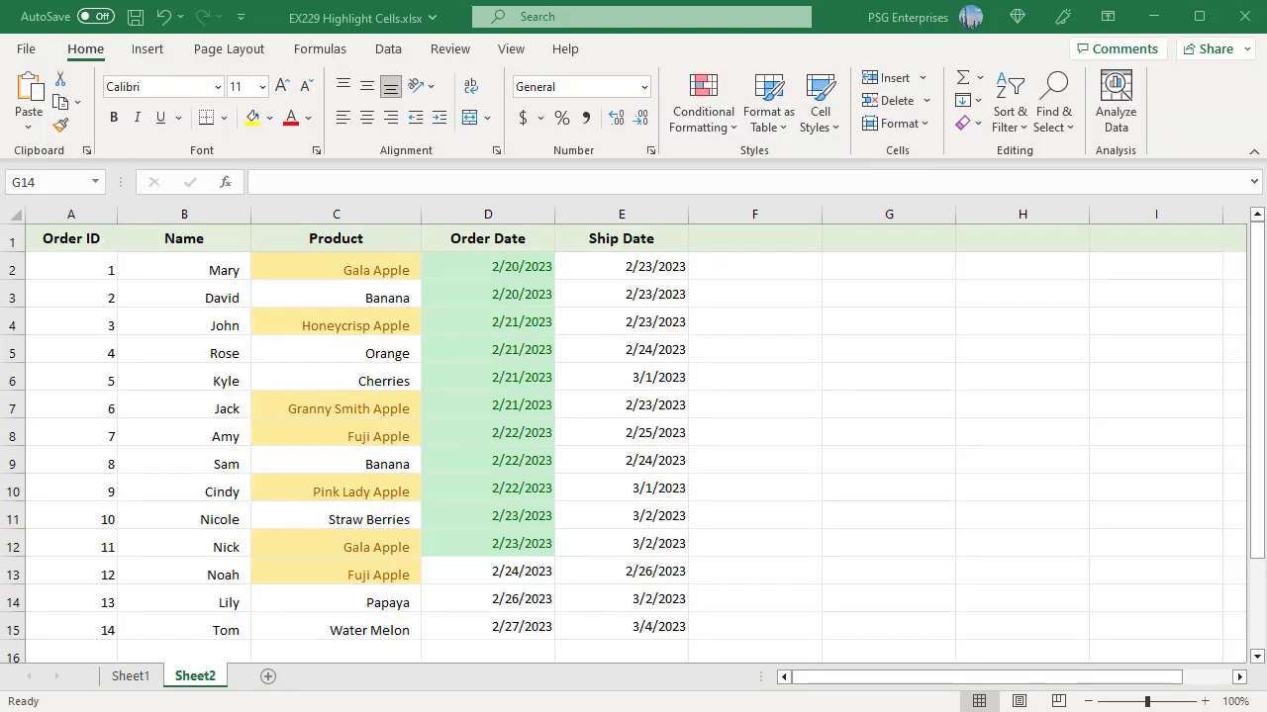
- Apply an A Date Occurring 'This week' rule to ship dates E2:E15 in light red
shift+click(649, 629)
click(735, 131)
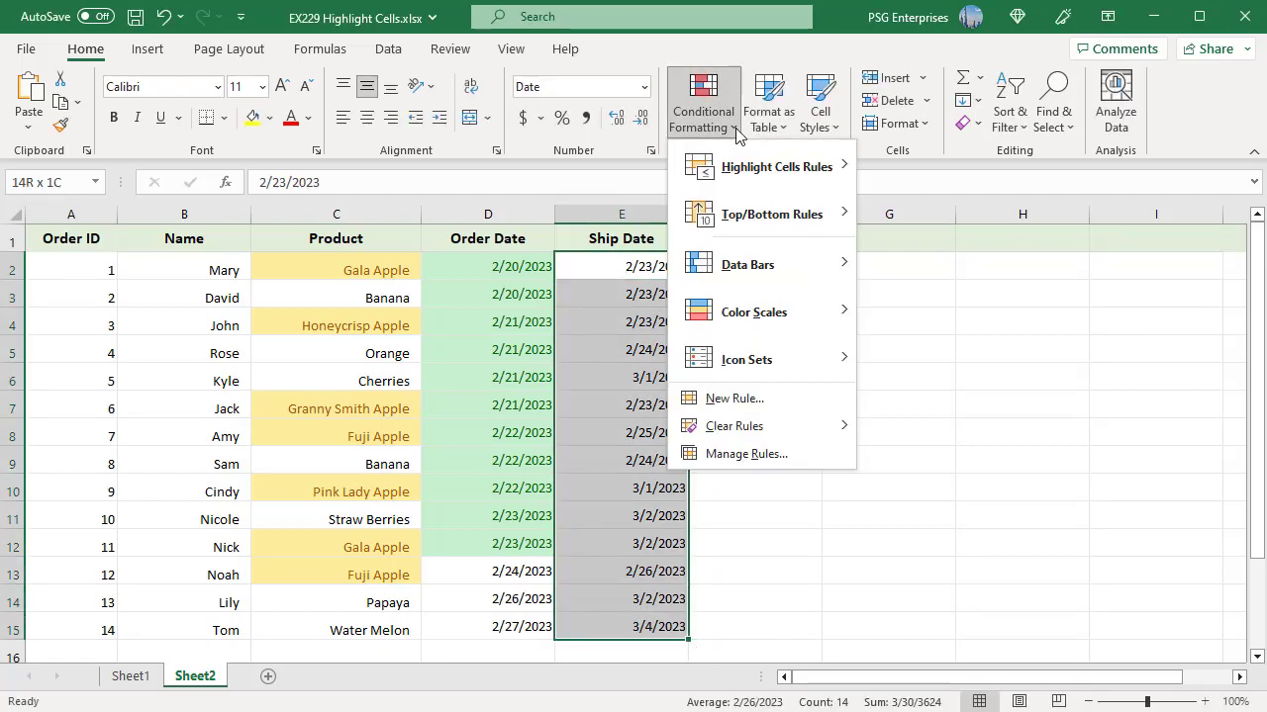
mouse_move(776, 168)
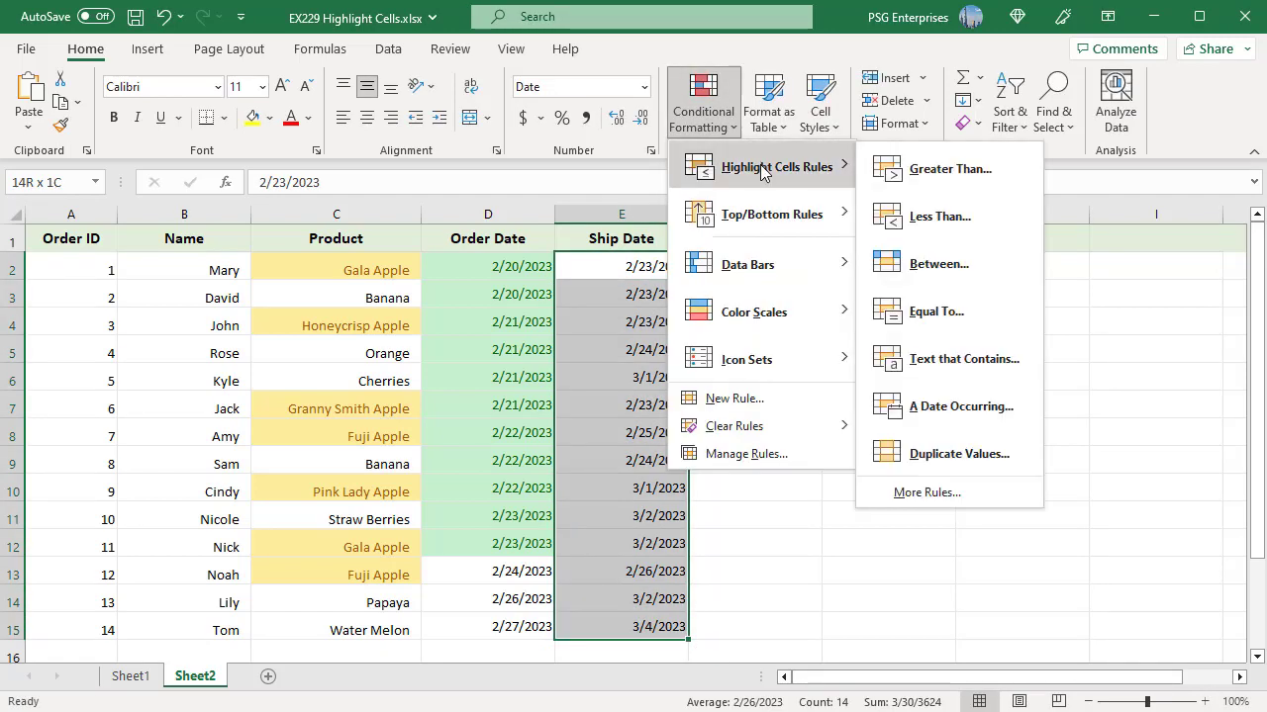
click(958, 407)
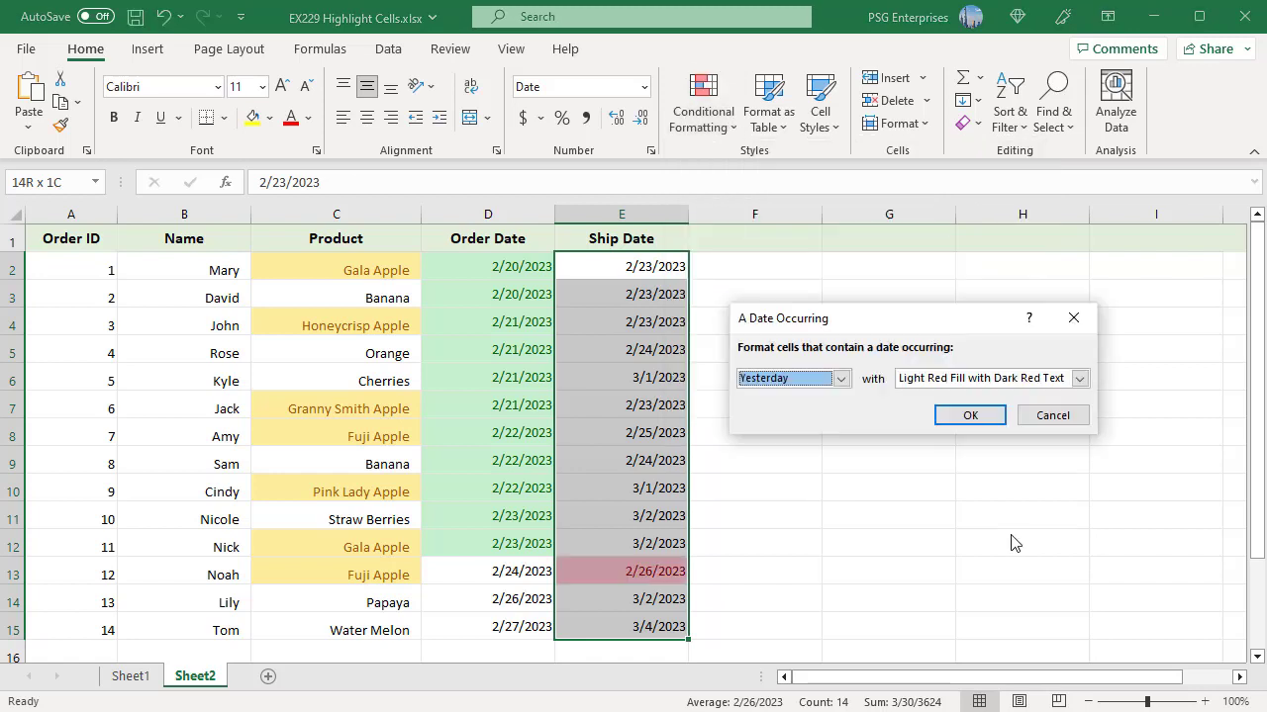
click(842, 380)
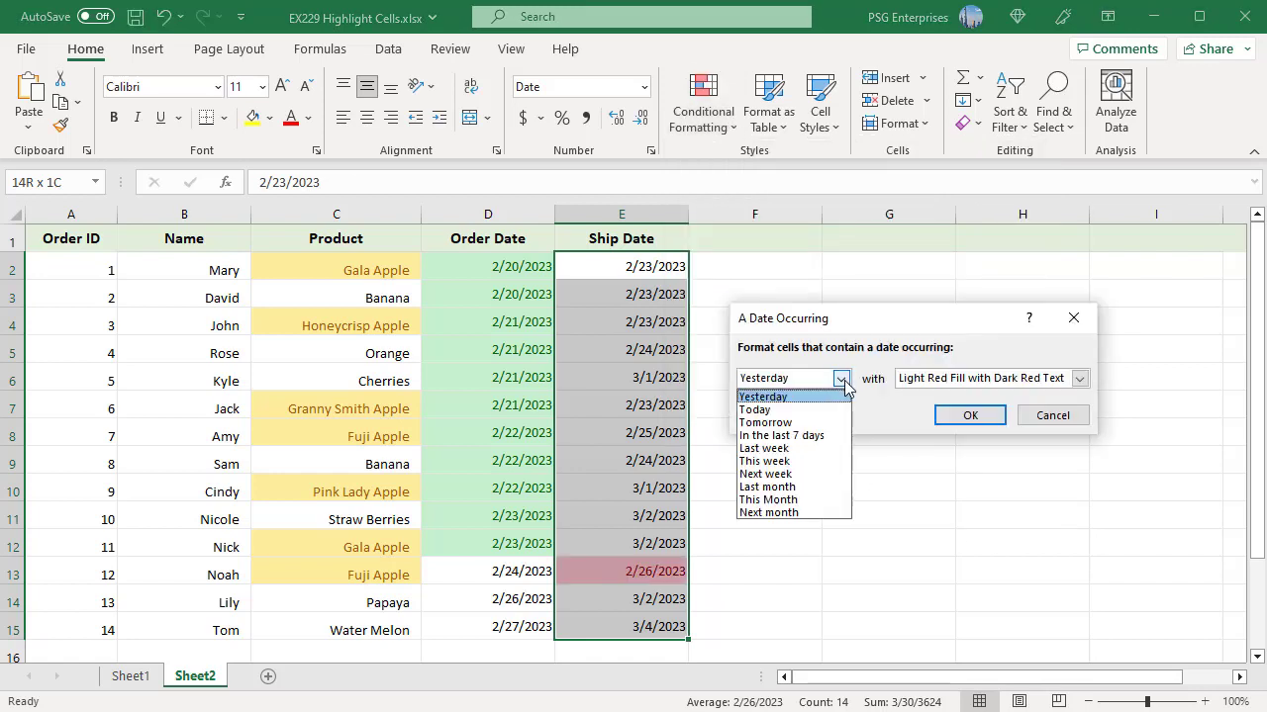
click(788, 461)
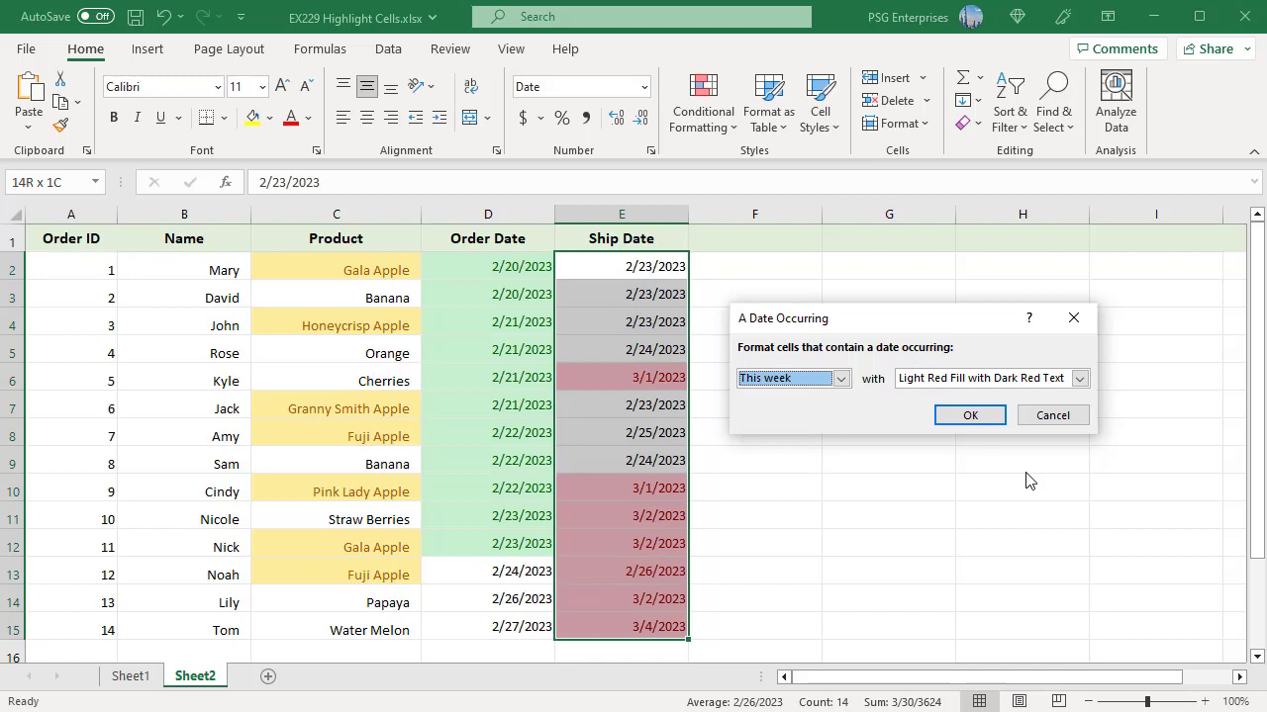
click(969, 416)
click(889, 492)
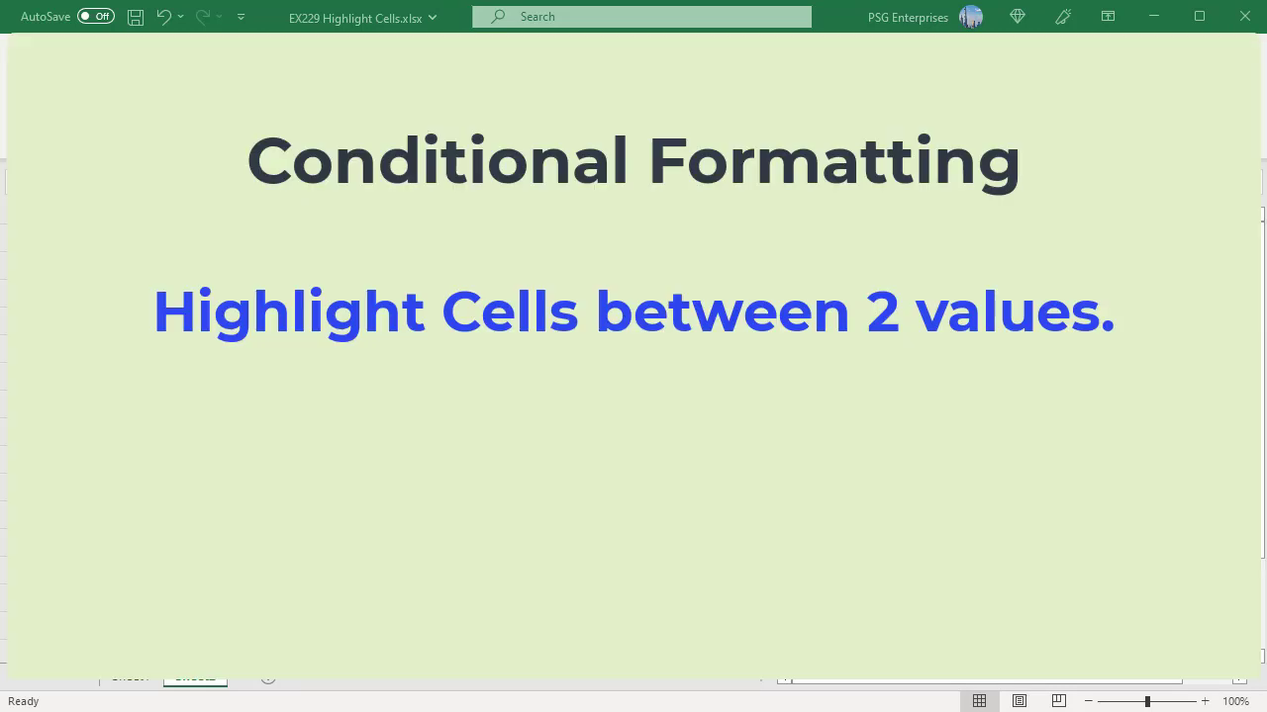
- On Sheet1, apply a Between 75% and 100% rule to Percentiles C2:C14 in light red
click(148, 681)
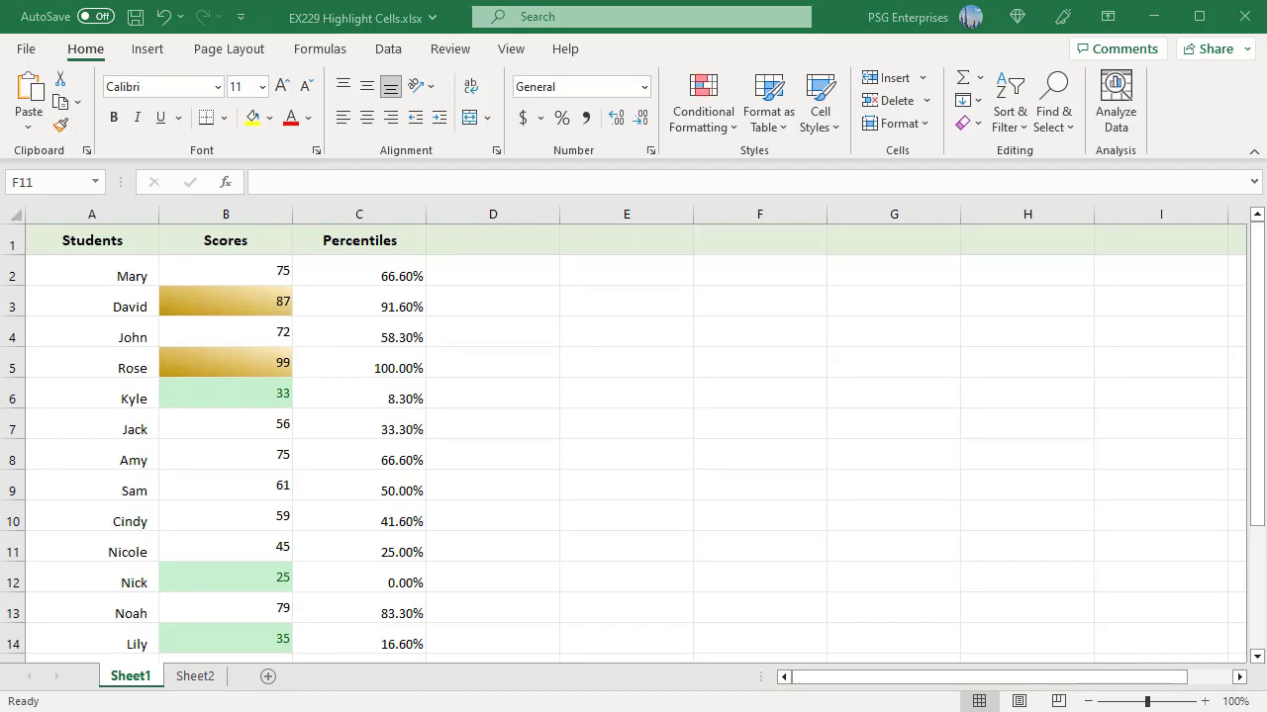
click(386, 276)
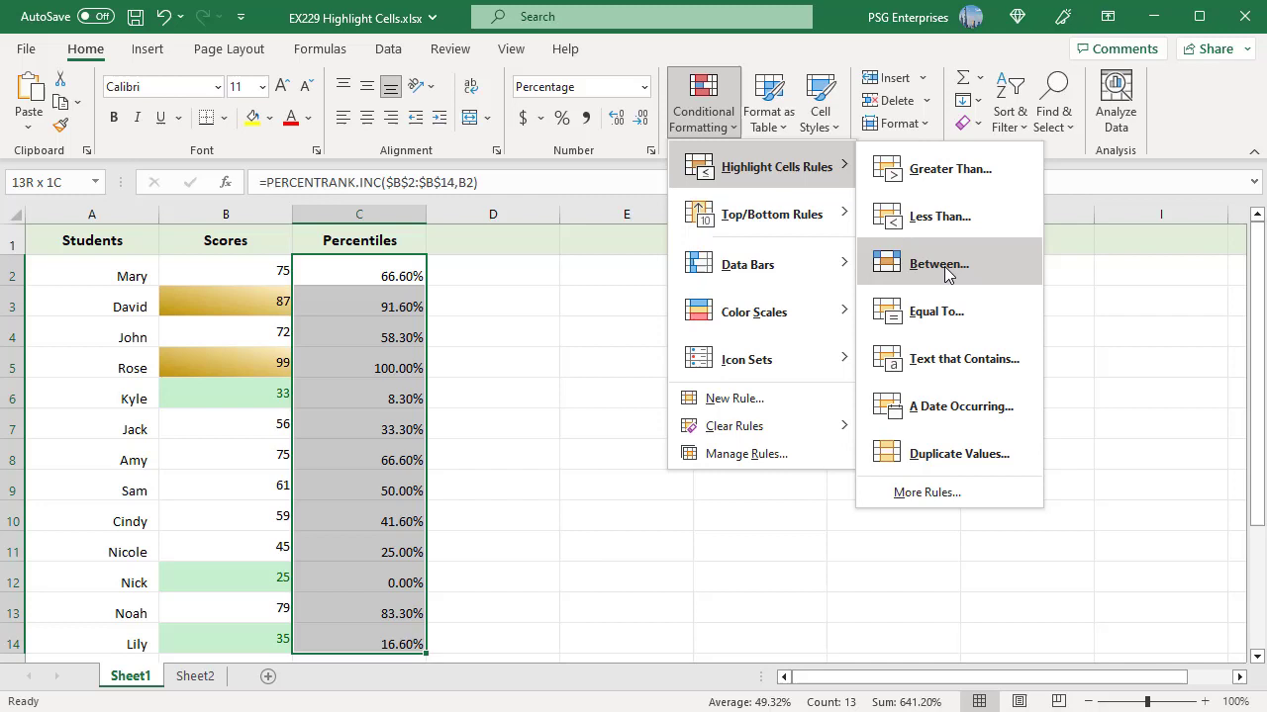
click(938, 264)
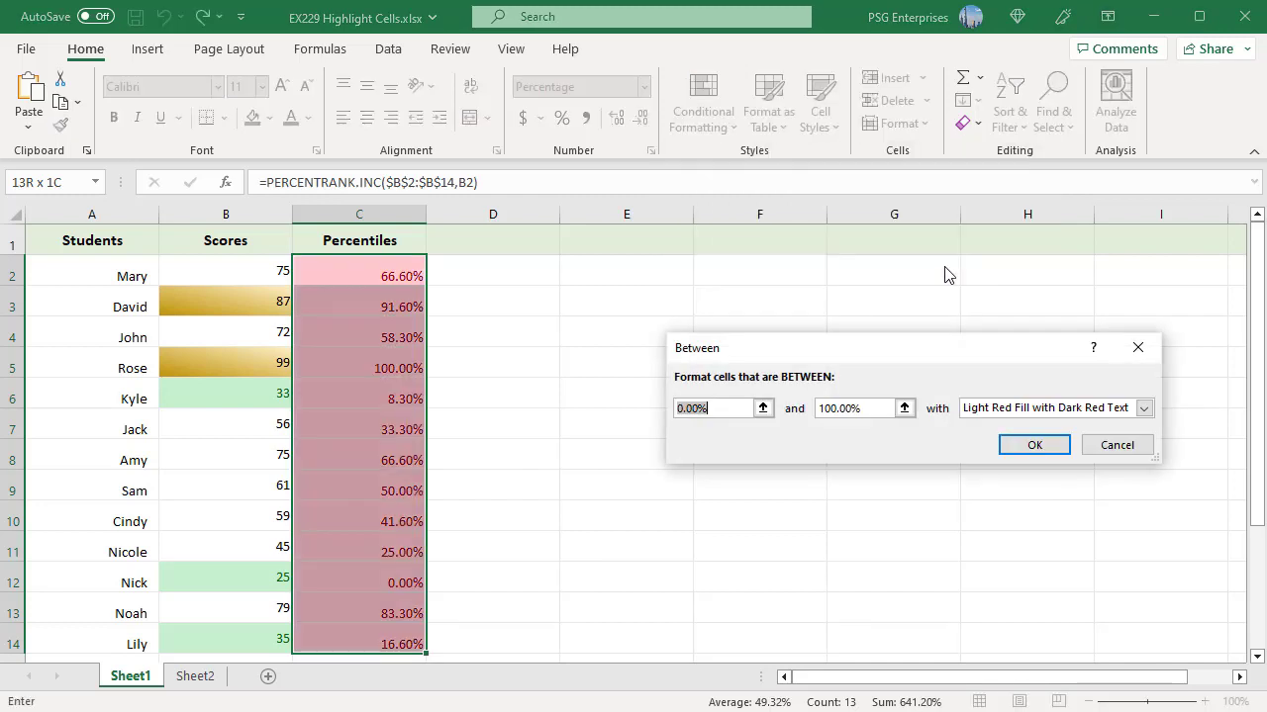
click(683, 409)
text(75)
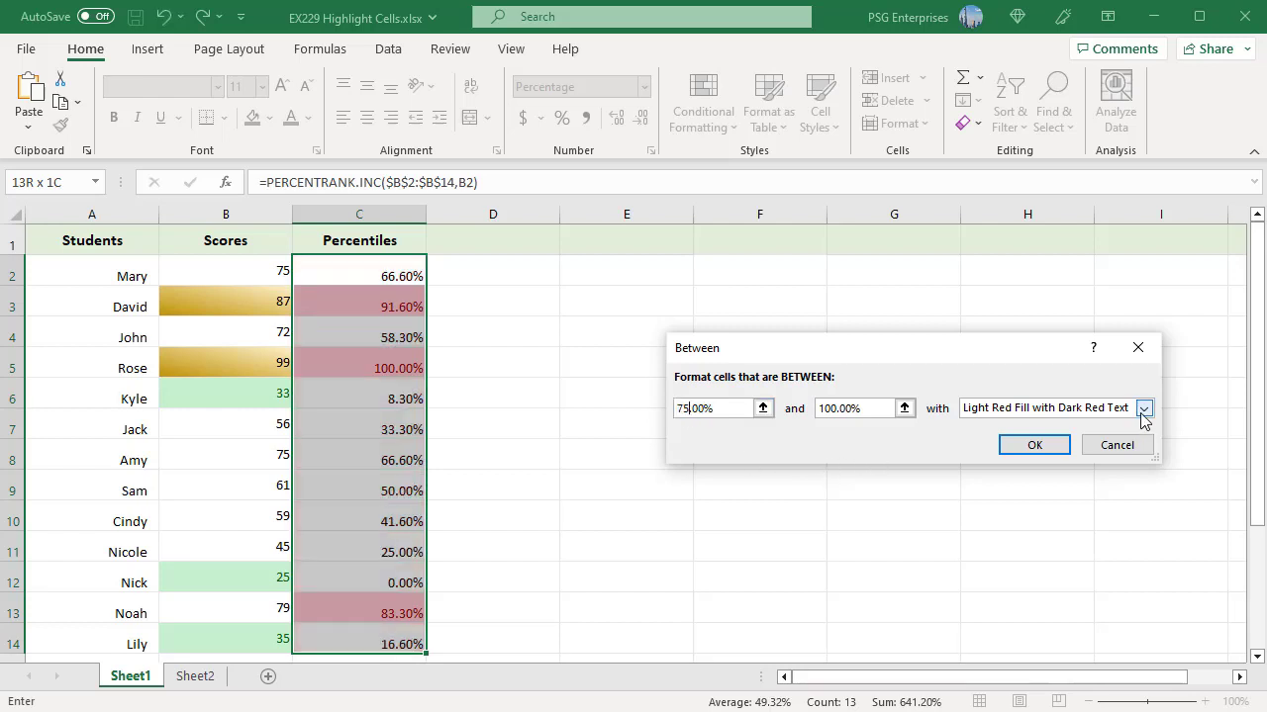
click(1033, 446)
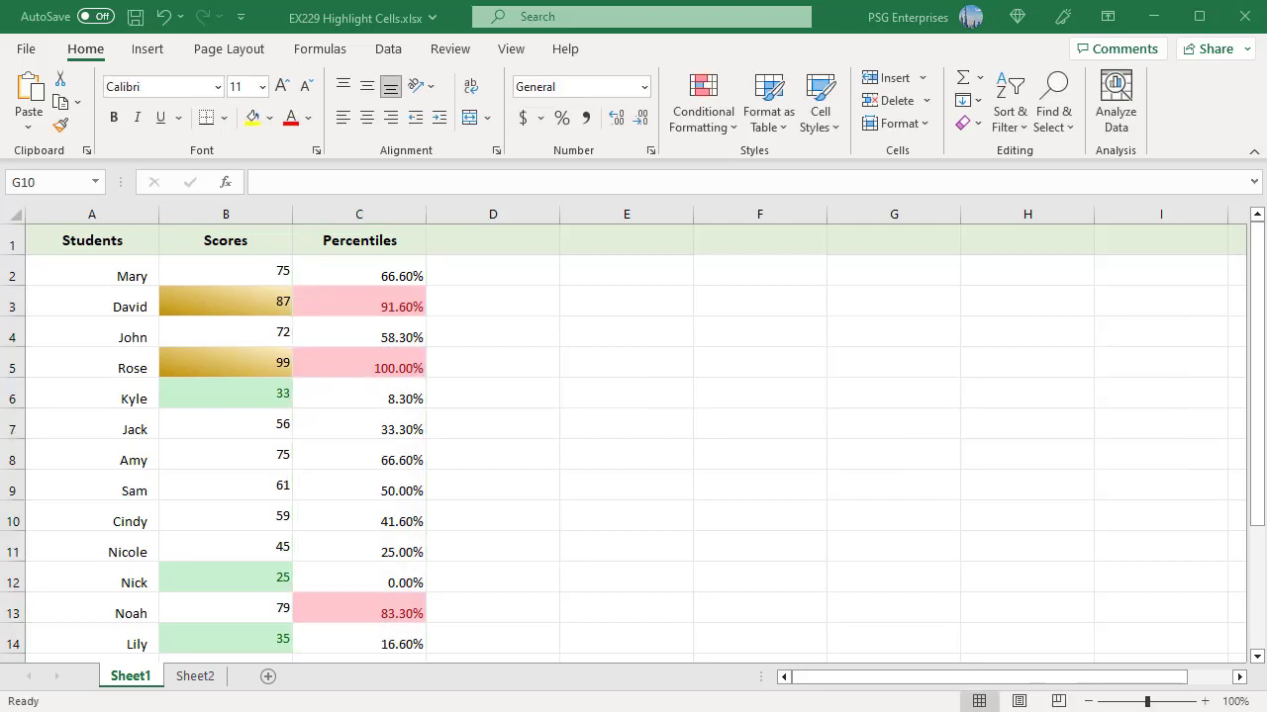